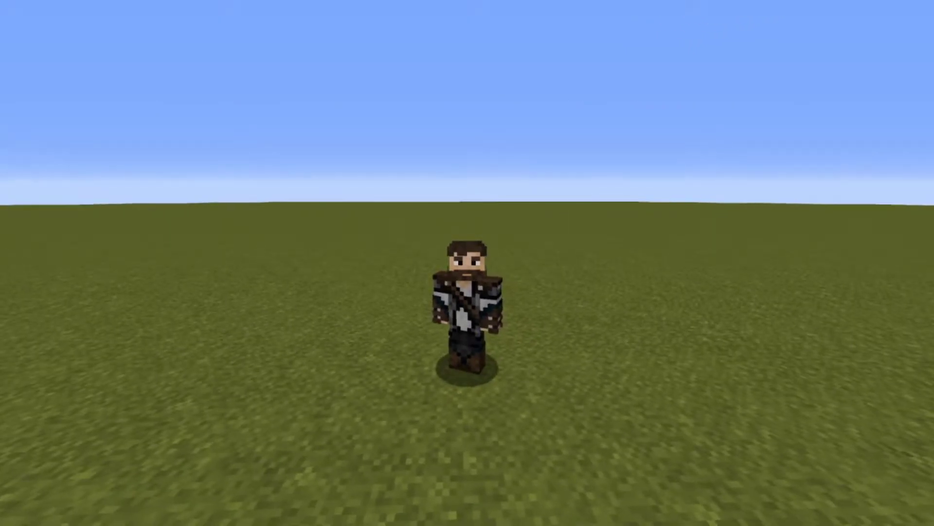
Step: Switch to first-person view, restore the HUD, and select the wooden sword in the hotbar
key("F5")
key("F1")
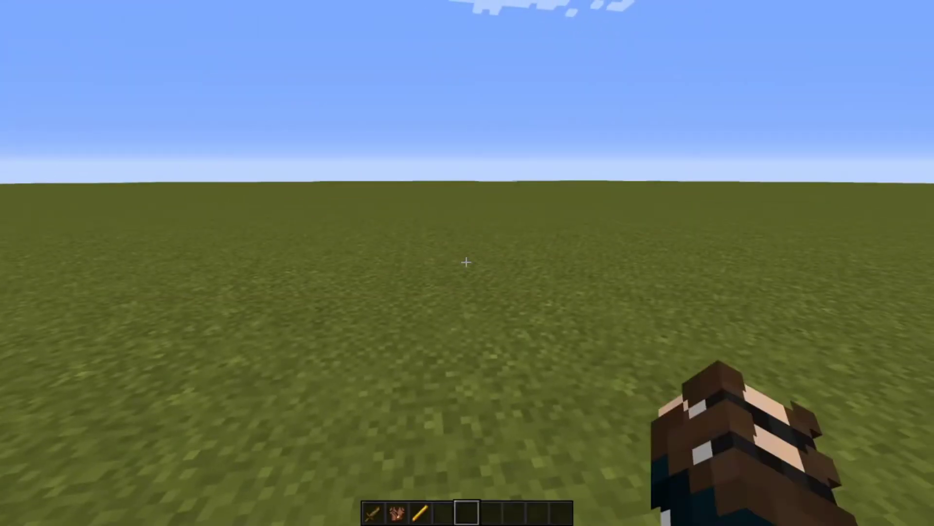
scroll(468, 263, "up", 3)
scroll(468, 263, "down", 2)
scroll(467, 263, "up", 2)
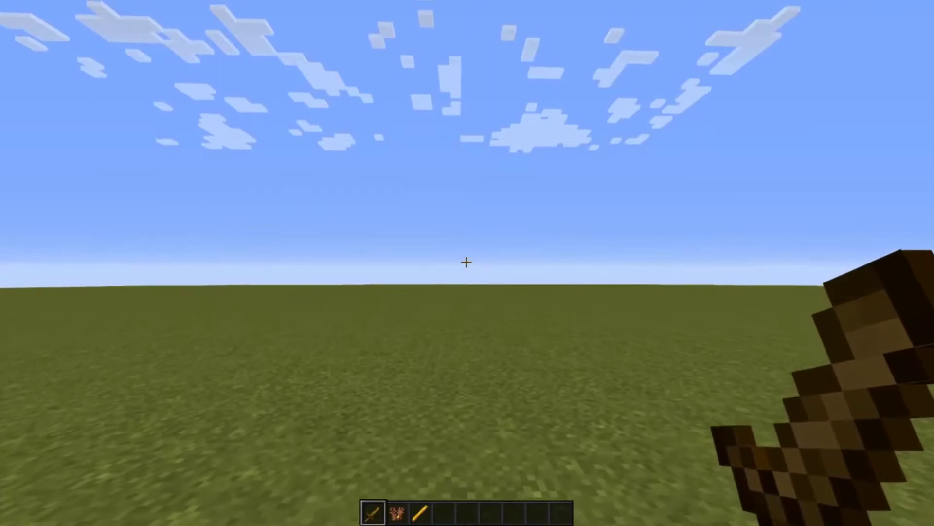
Step: Run /pl to list the server's 13 plugins and check ItemEditor in chat history
type("/pl")
key("Return")
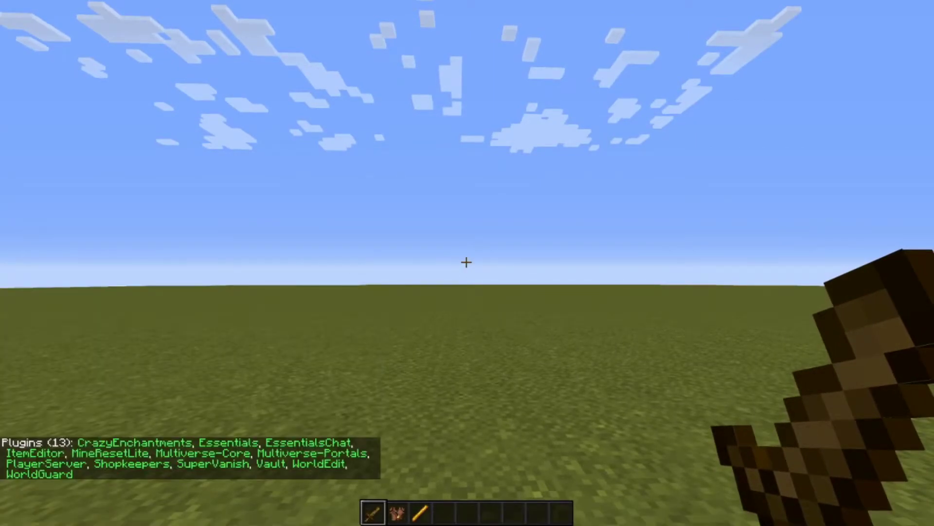
key("t")
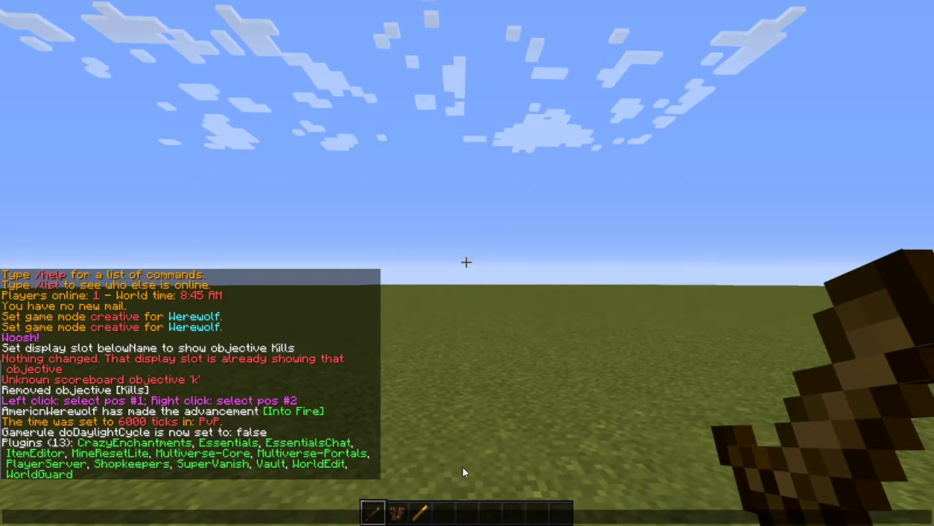
key("Escape")
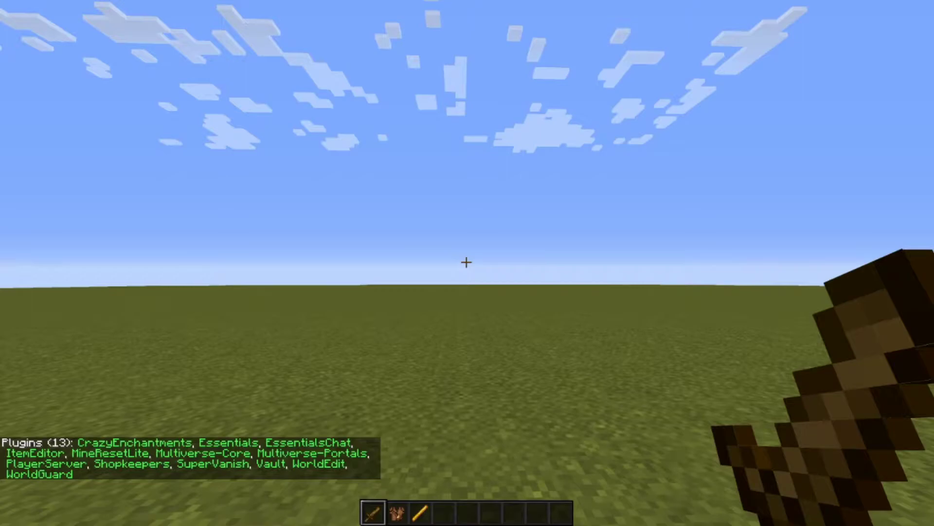
Step: Step forward and begin typing the /ie command in chat
key("w")
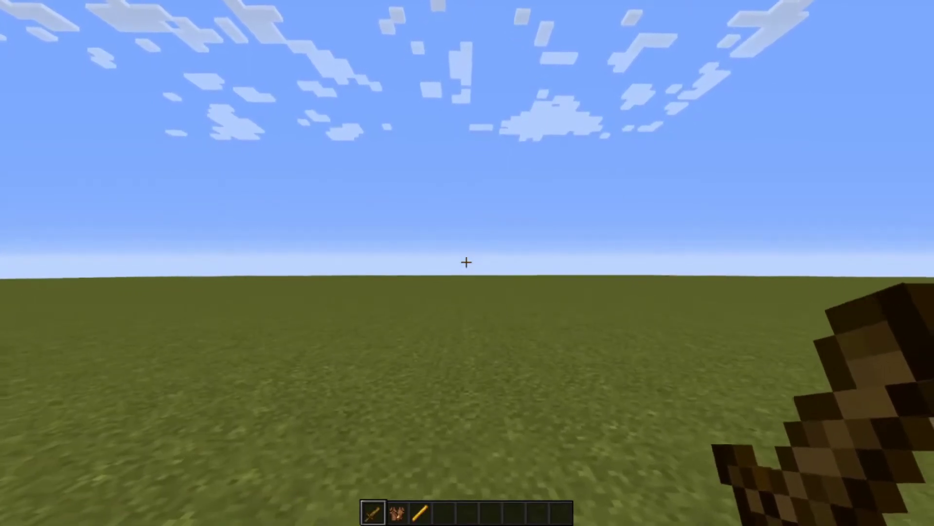
key("slash")
type("d")
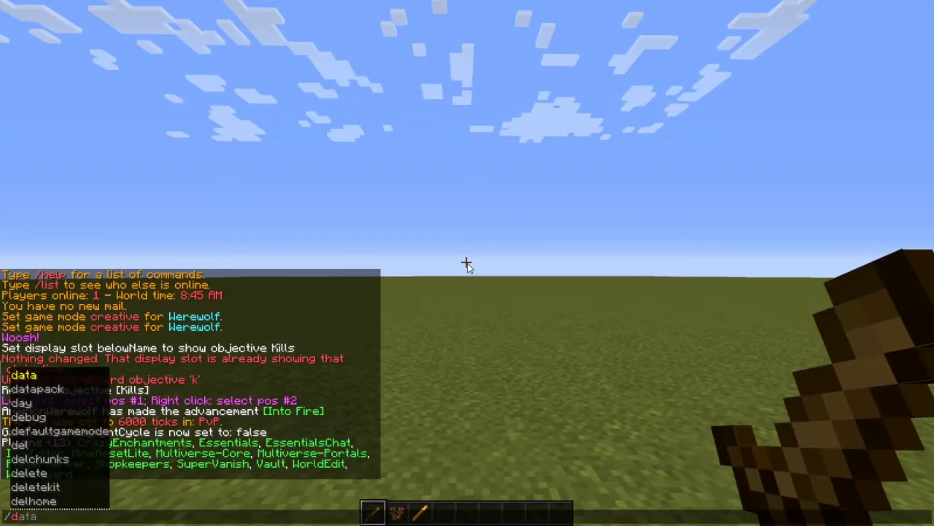
key("BackSpace")
type("ie edit")
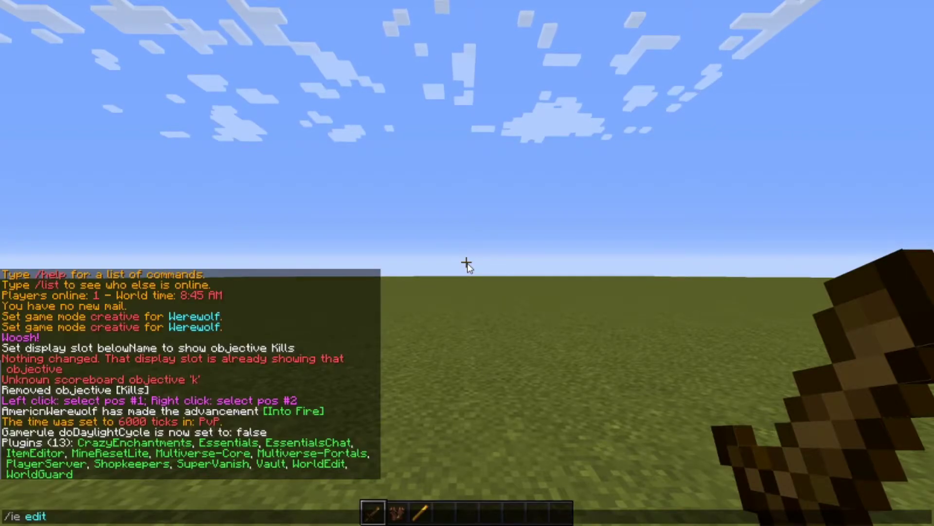
Step: Open the item editor with /ie edit, make the sword Unbreakable, and rename it 'BRoken sword'
key("Return")
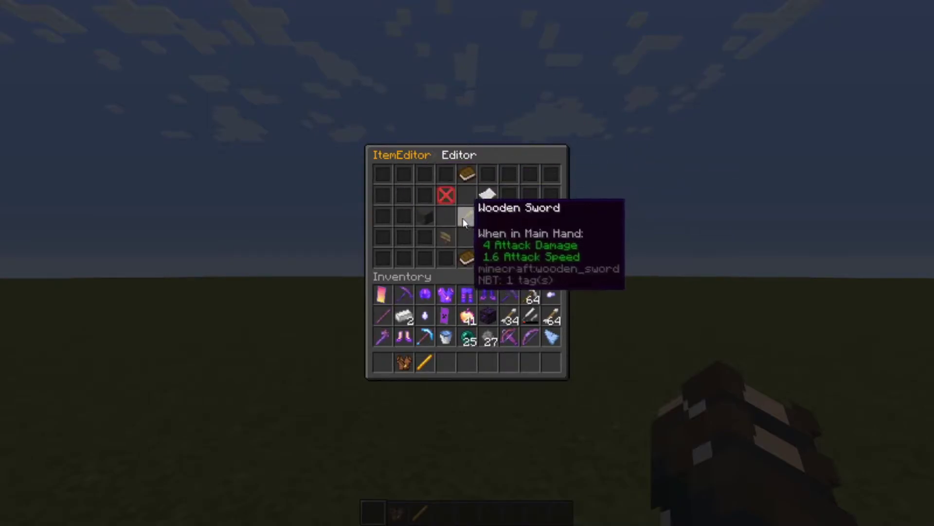
left_click(427, 216)
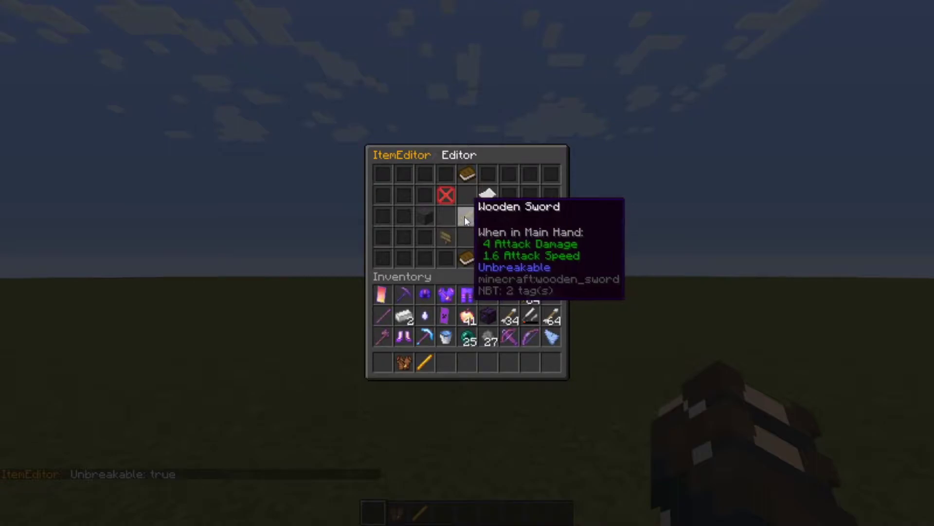
left_click(490, 195)
key("t")
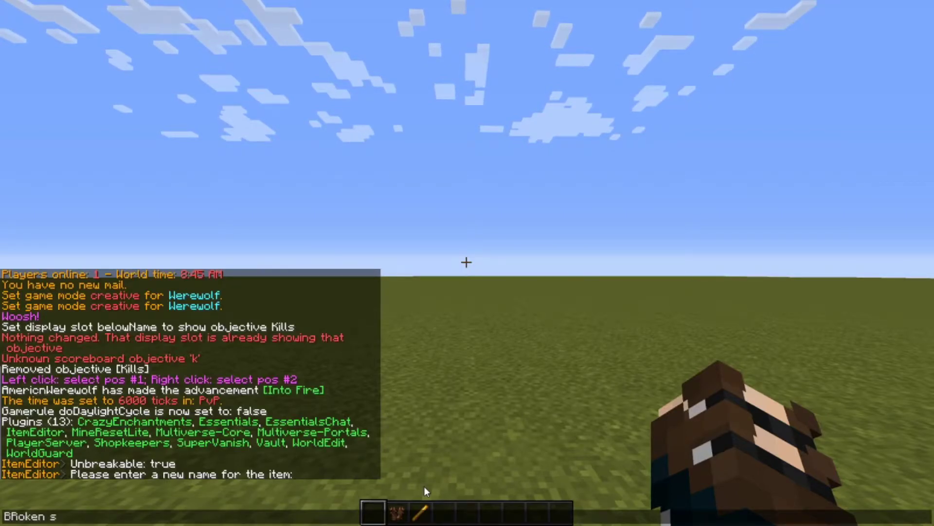
type("word")
key("Return")
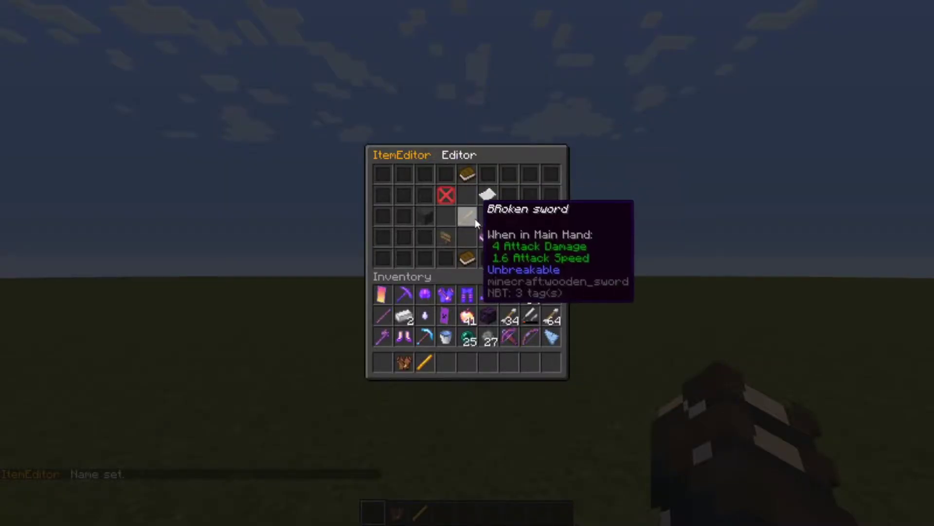
Step: Rename the sword to gold 'Wooden Sword' using &6Wooden Sword
left_click(484, 200)
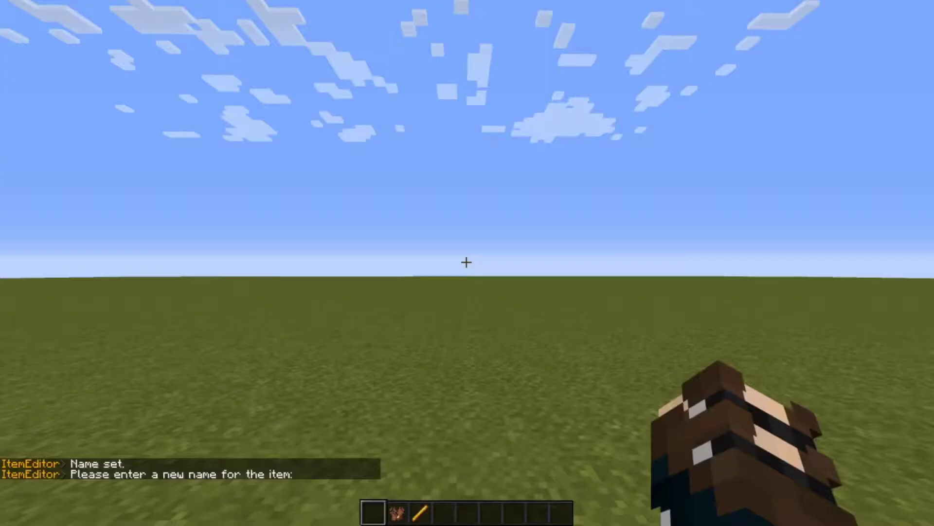
key("t")
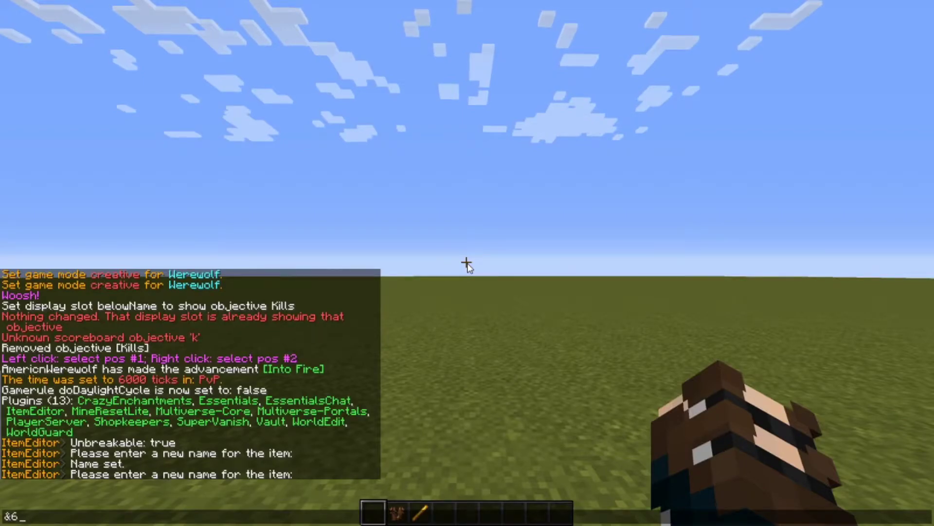
type("&6Wooden Swor")
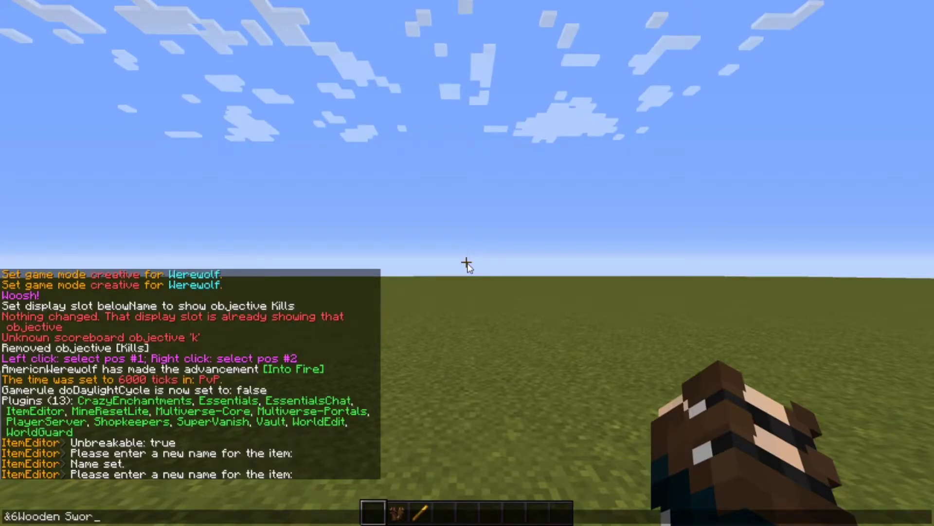
type("d")
key("Return")
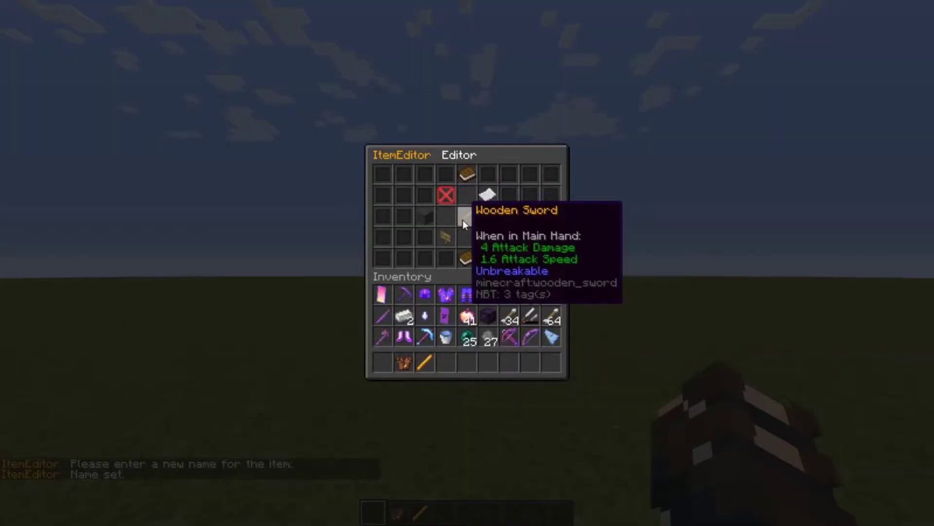
Step: Rename the sword again in bold with &lWooden SWord
left_click(495, 200)
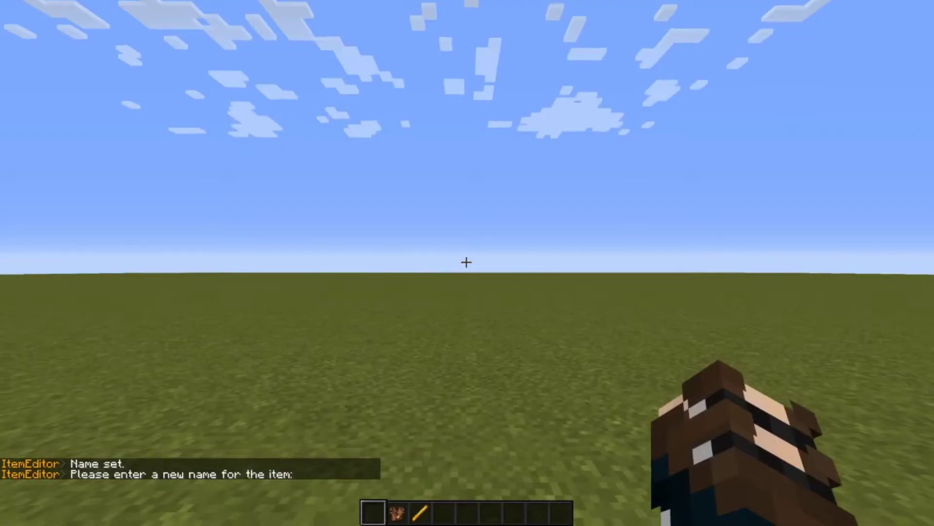
key("t")
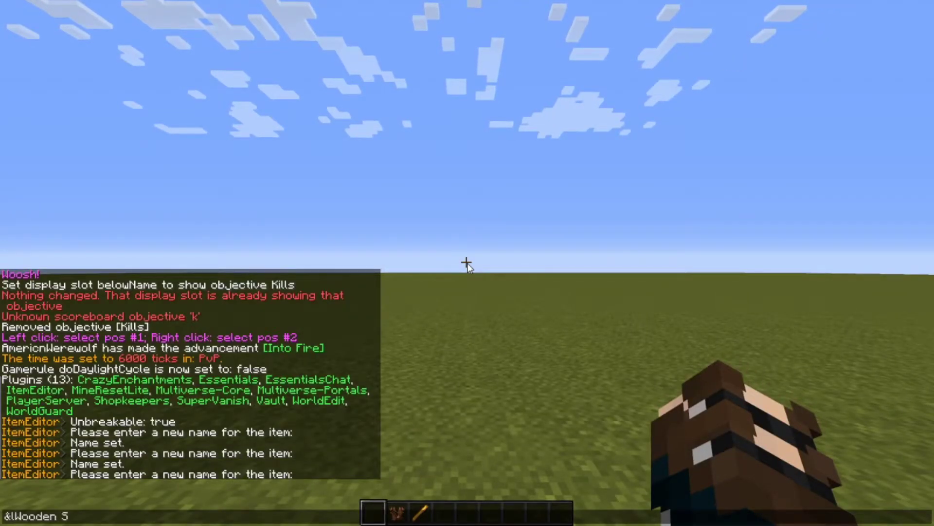
type("&lWooden SWord")
key("Return")
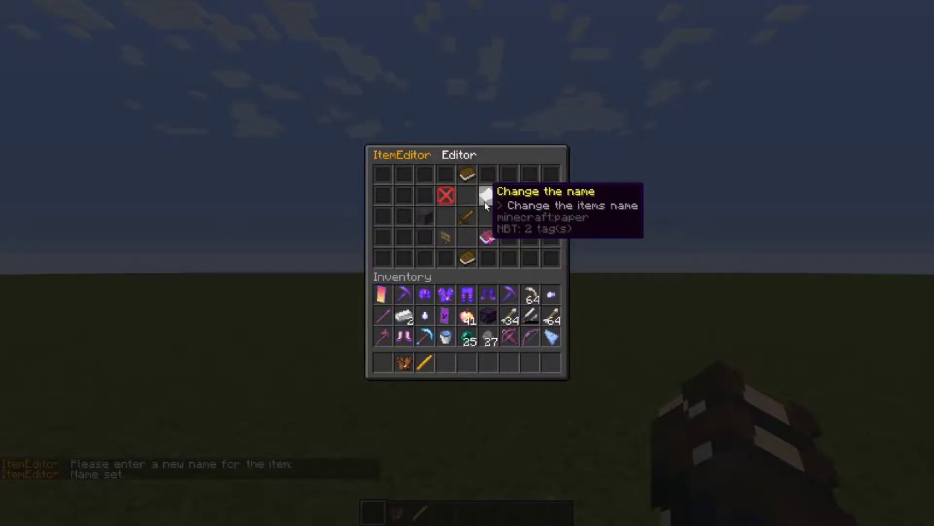
Step: Add the lore line 'a wooden sword' to the sword
mouse_move(472, 218)
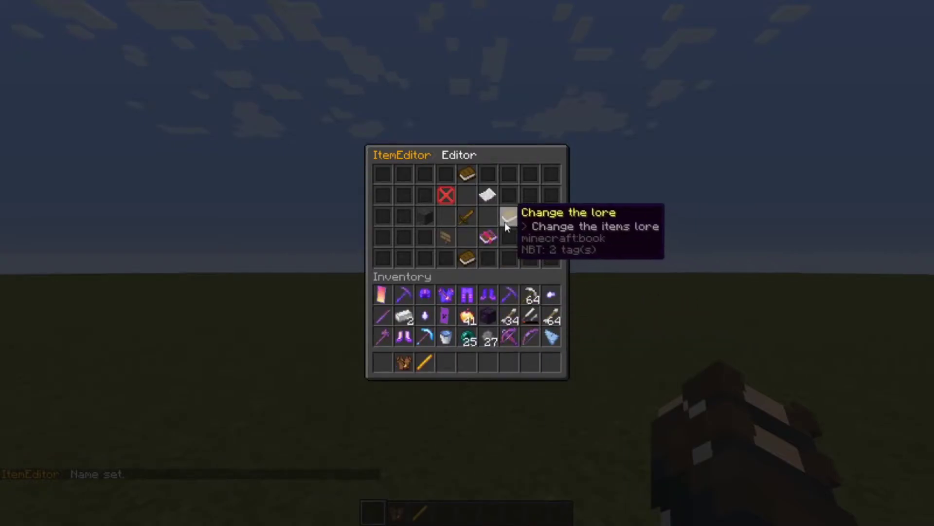
left_click(509, 217)
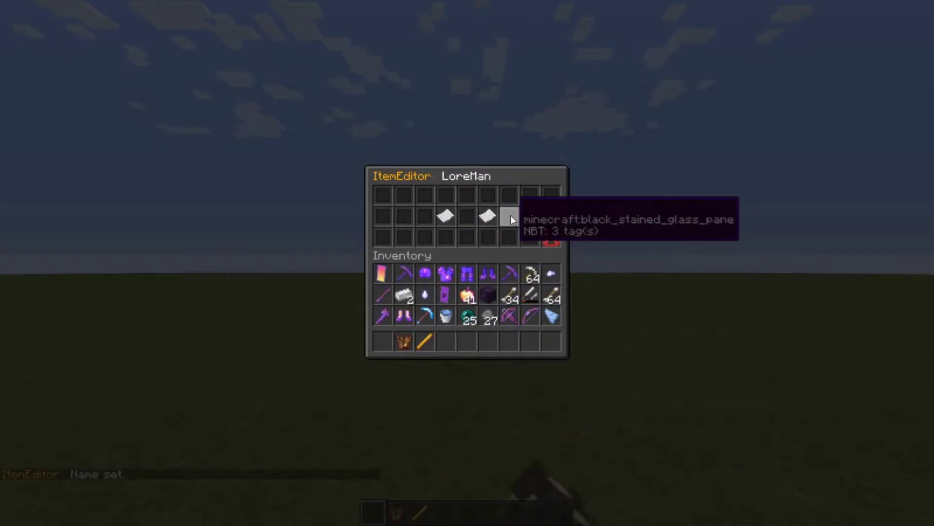
left_click(501, 215)
key("t")
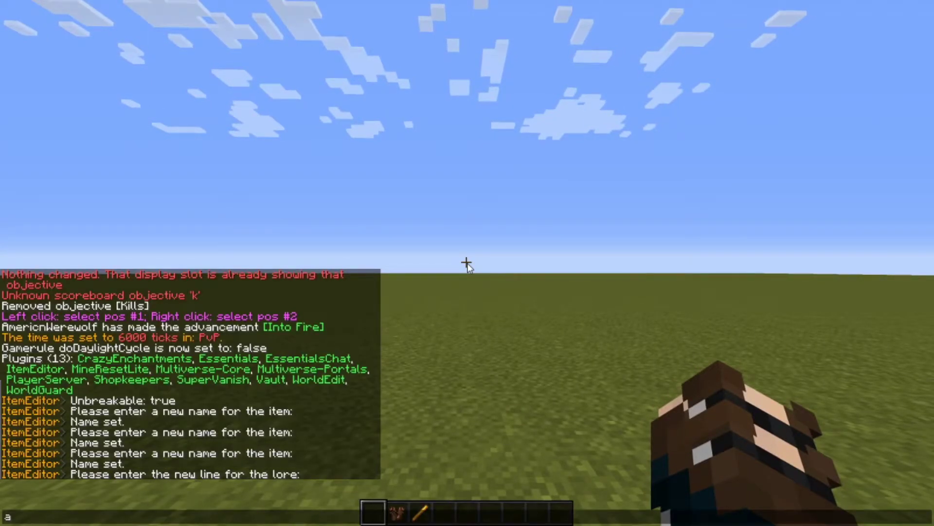
type("a wooden swor")
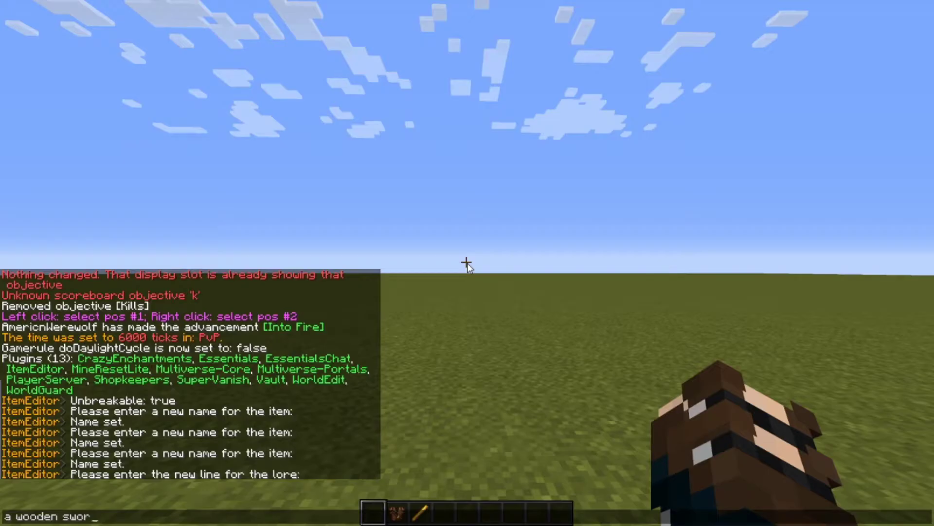
type("d")
key("Return")
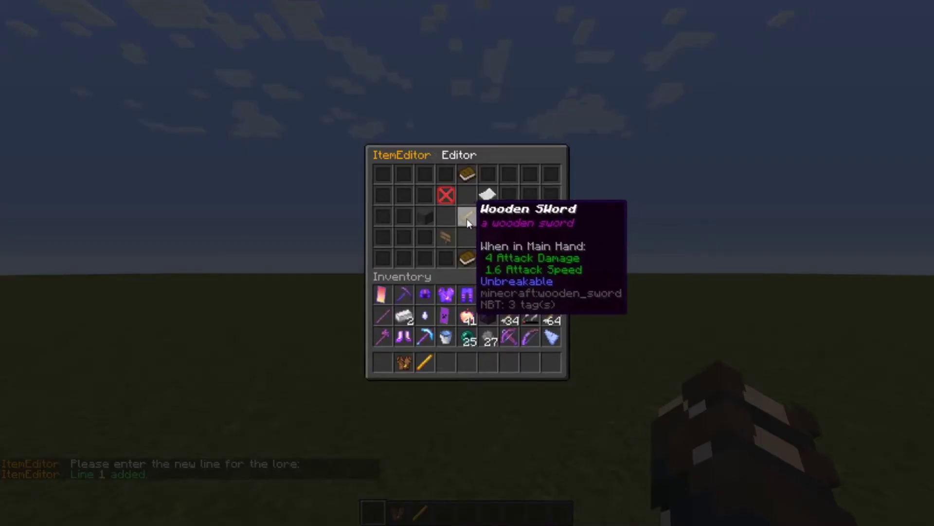
Step: Add a cyan lore line '121313' using &b121313
left_click(487, 217)
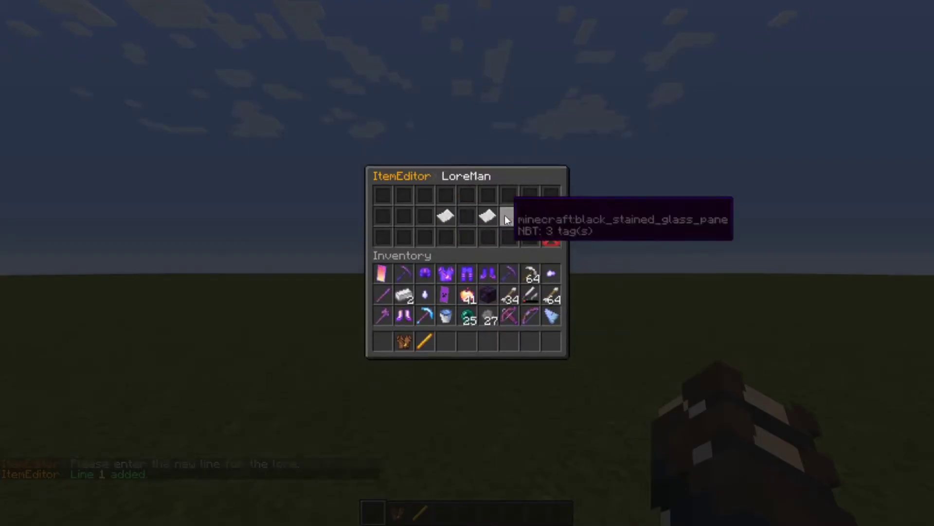
left_click(446, 216)
key("t")
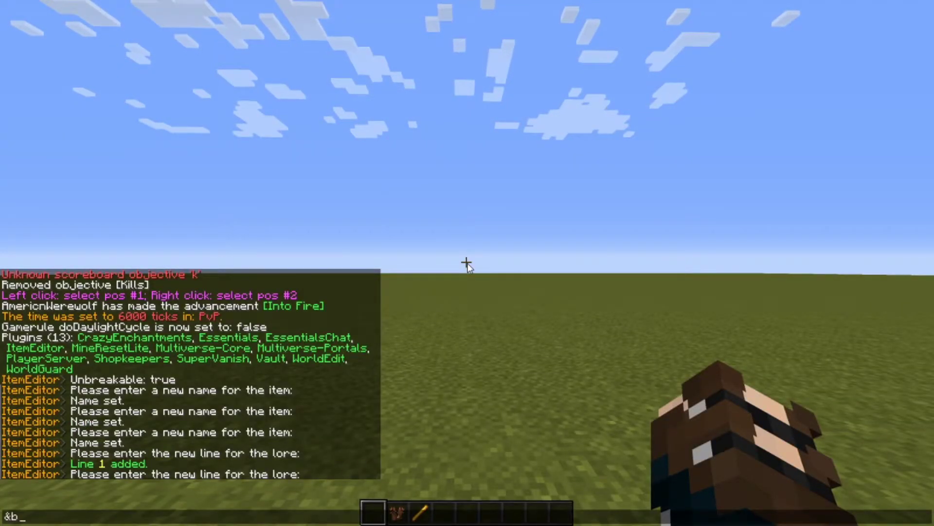
type("&b121313")
key("Return")
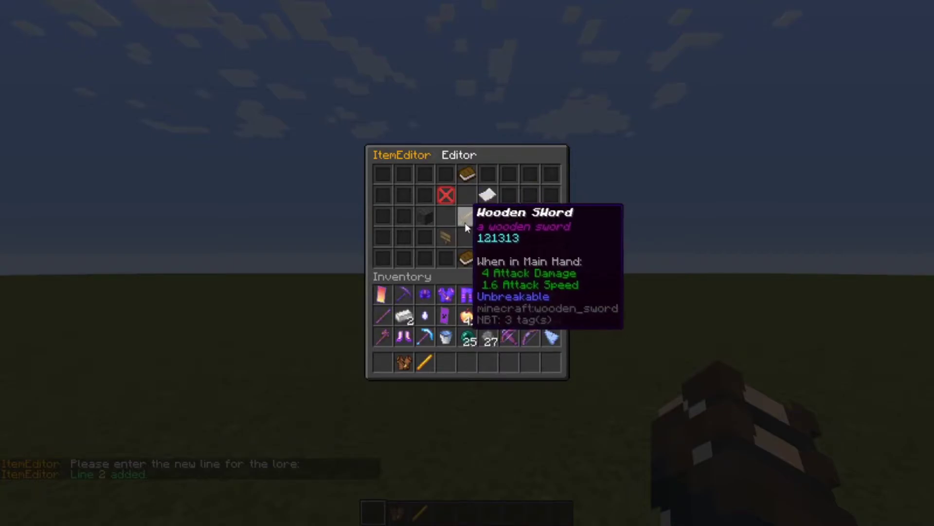
Step: Remove the 'a wooden sword' lore line (Line 0), leaving only 121313
left_click(488, 237)
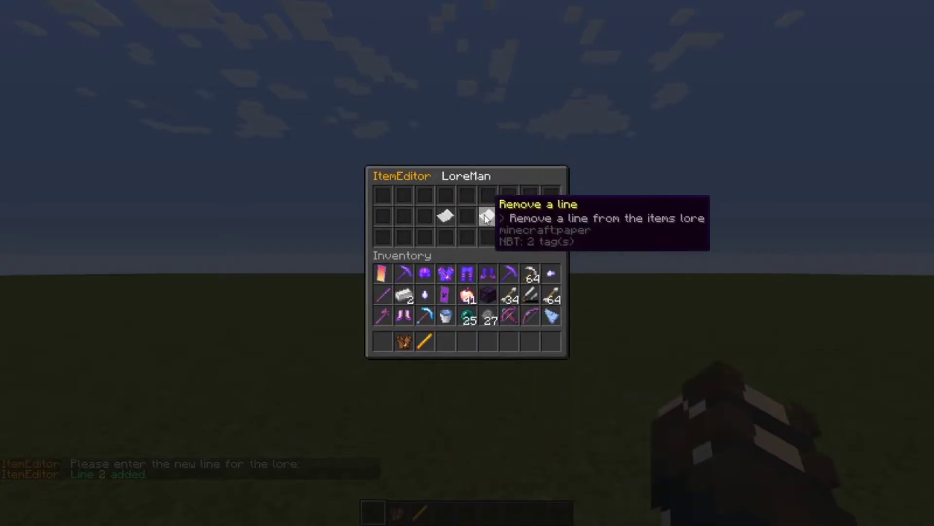
left_click(483, 216)
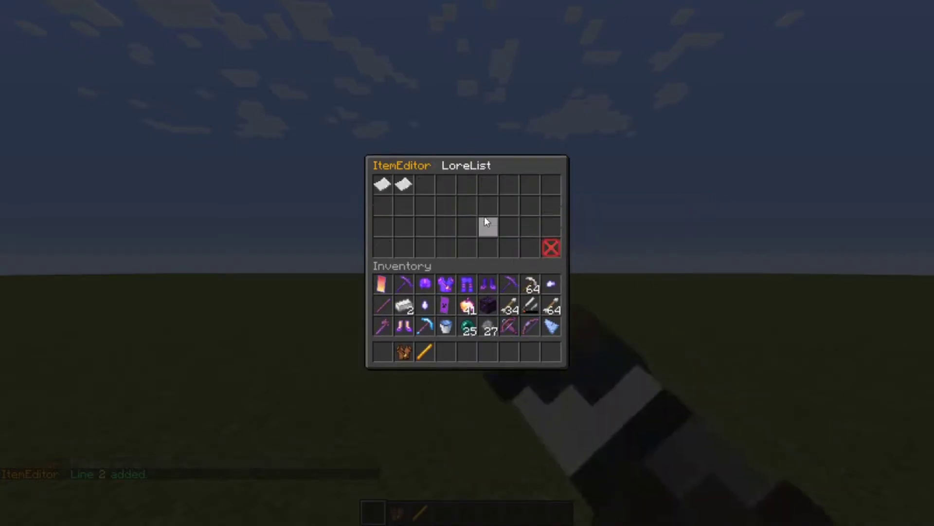
left_click(397, 189)
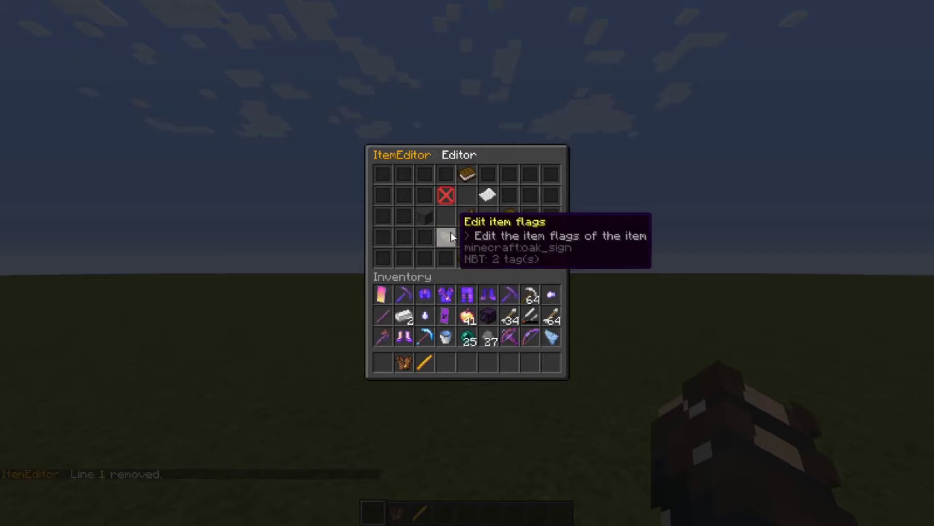
Step: Add the HIDE_UNBREAKABLE item flag and toggle Unbreakable off and back on
left_click(445, 236)
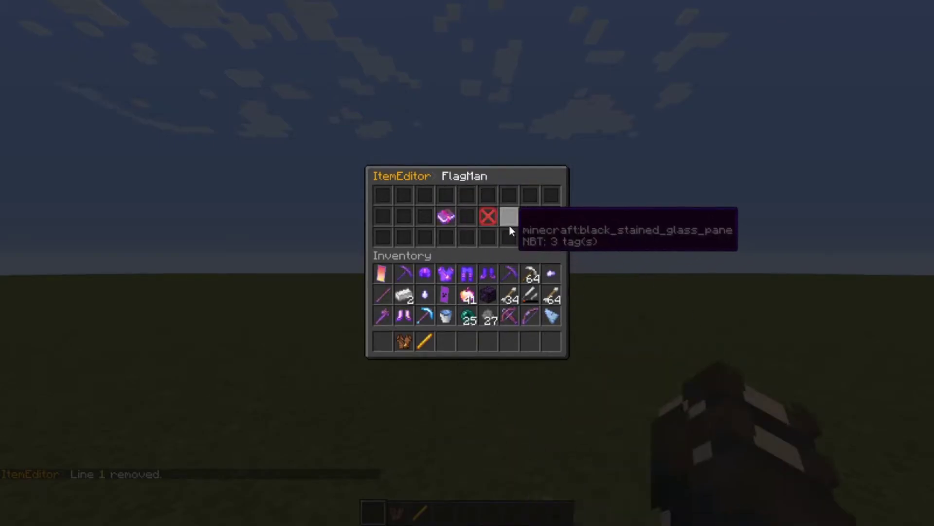
left_click(444, 219)
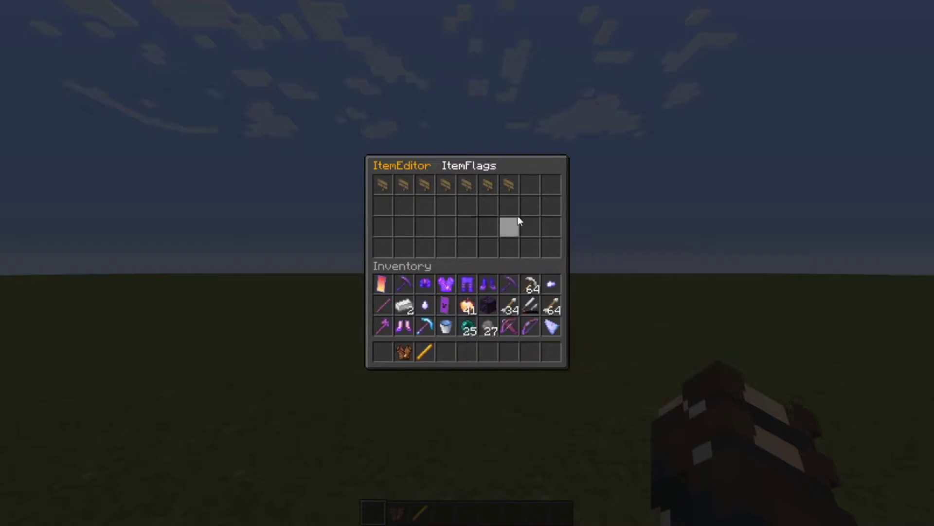
left_click(428, 183)
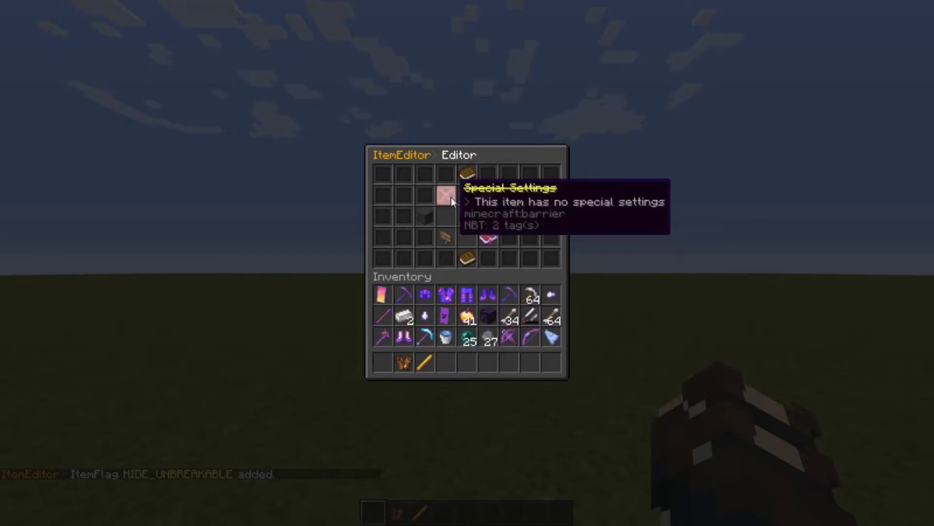
left_click(426, 215)
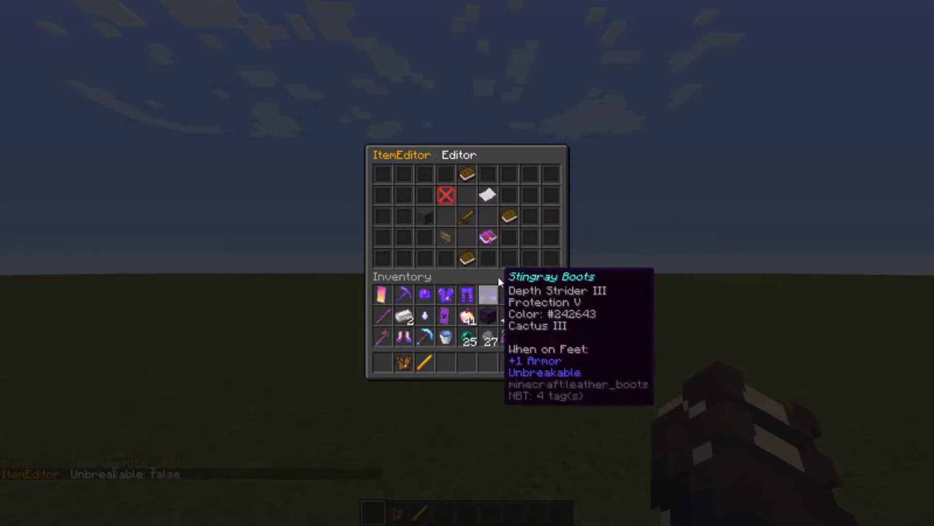
left_click(425, 215)
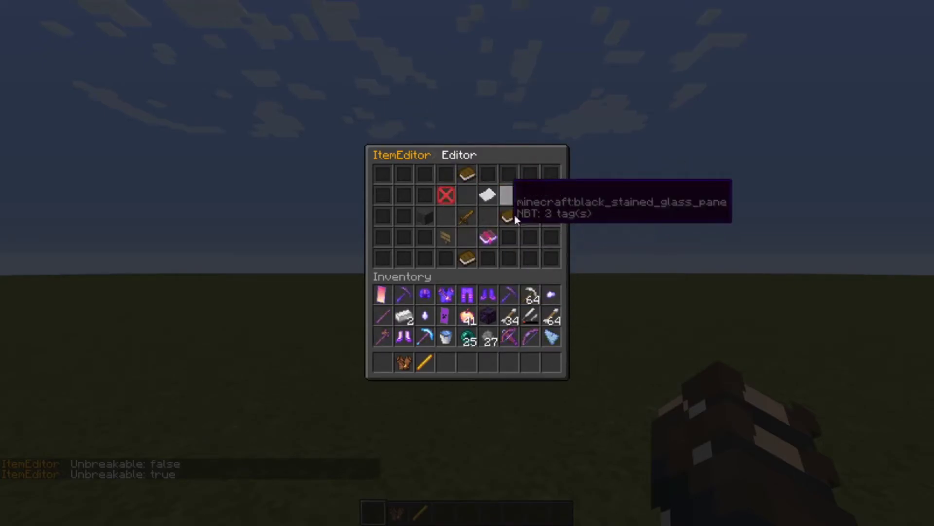
Step: View the full enchantment list, close the editor, and start typing /ie edit in chat
left_click(492, 237)
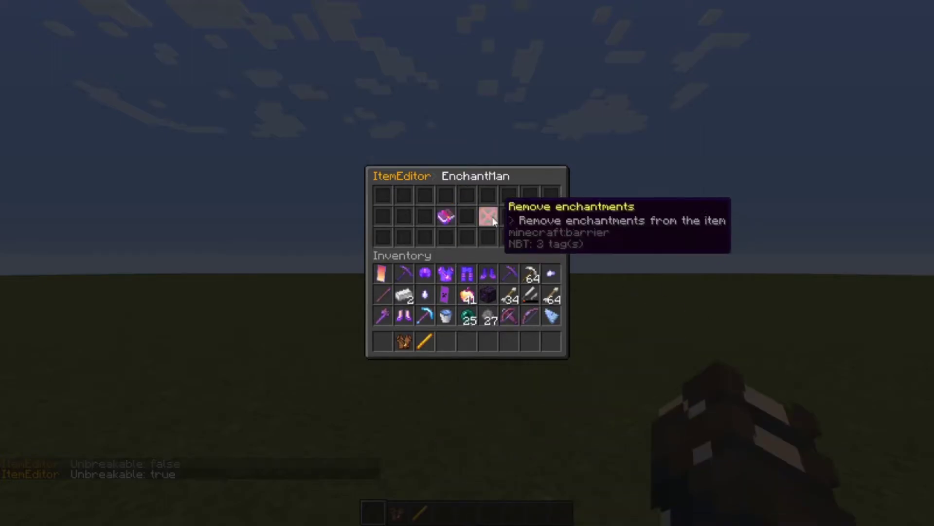
left_click(444, 214)
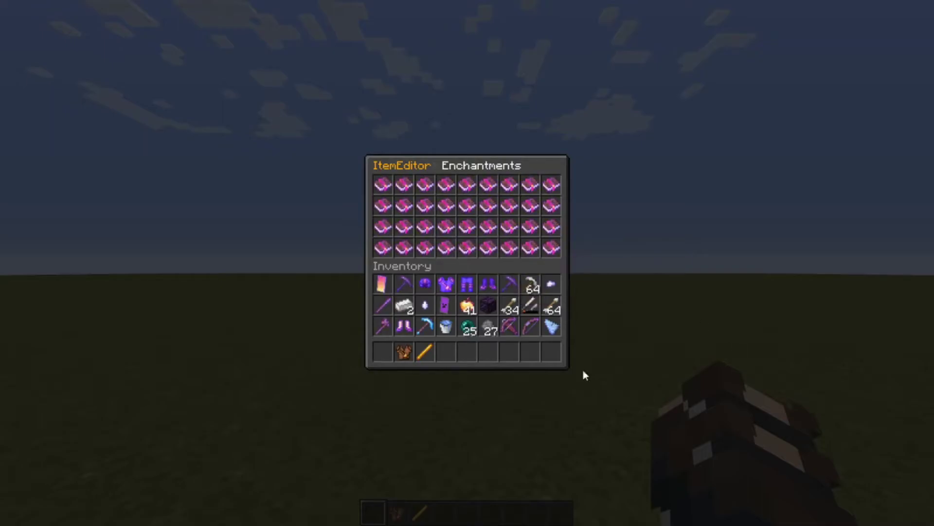
key("Escape")
key("e")
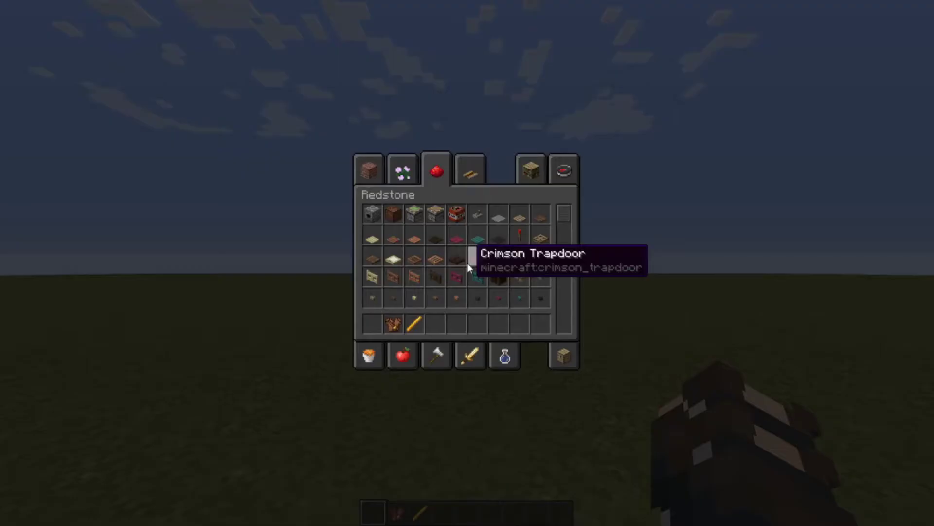
type("e edit&b121313")
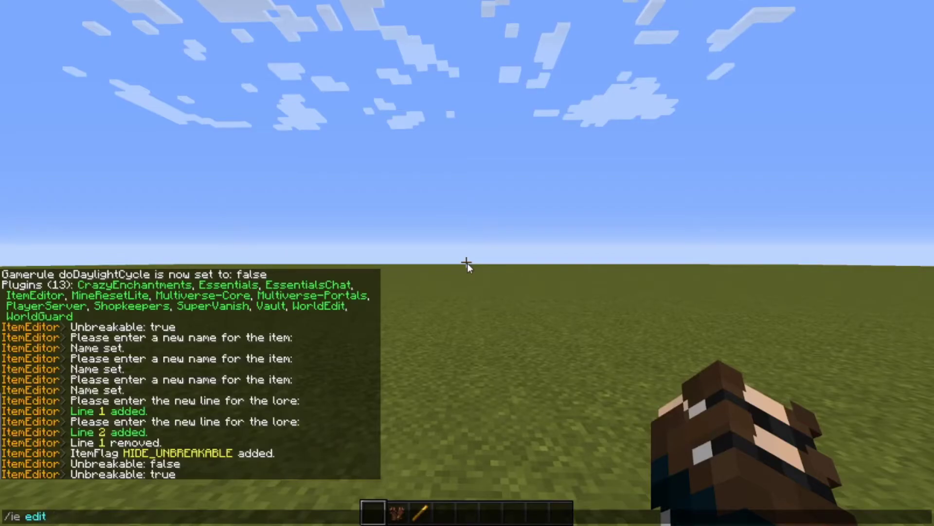
Step: Send /ie edit, then /ie reopen to bring the item editor back
key("Return")
key("slash")
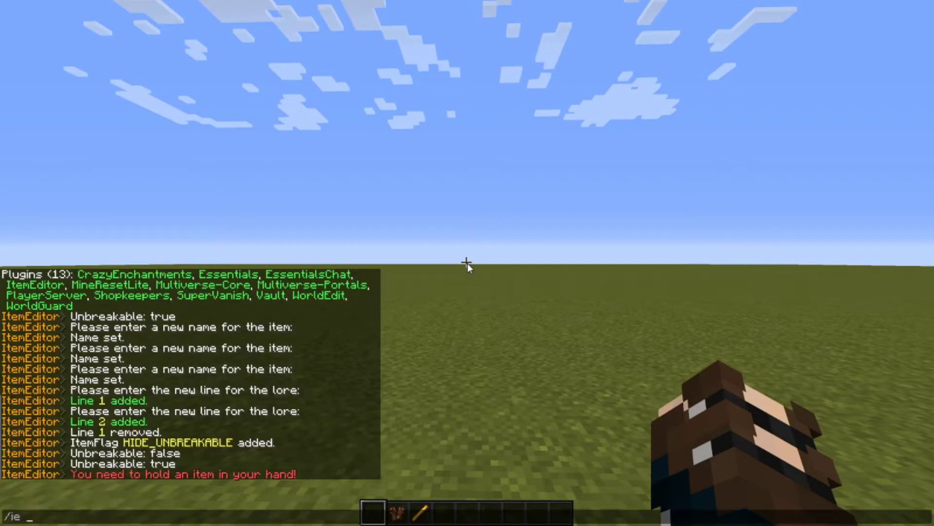
type("ie reopen")
key("Return")
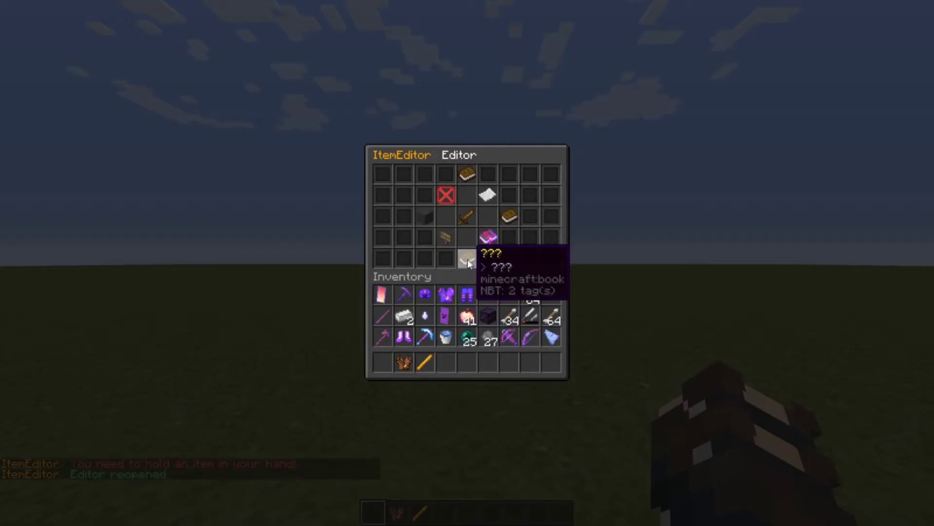
Step: Reseat the Wooden Sword in the editor slot and open the attribute-modifier manager
left_click(466, 215)
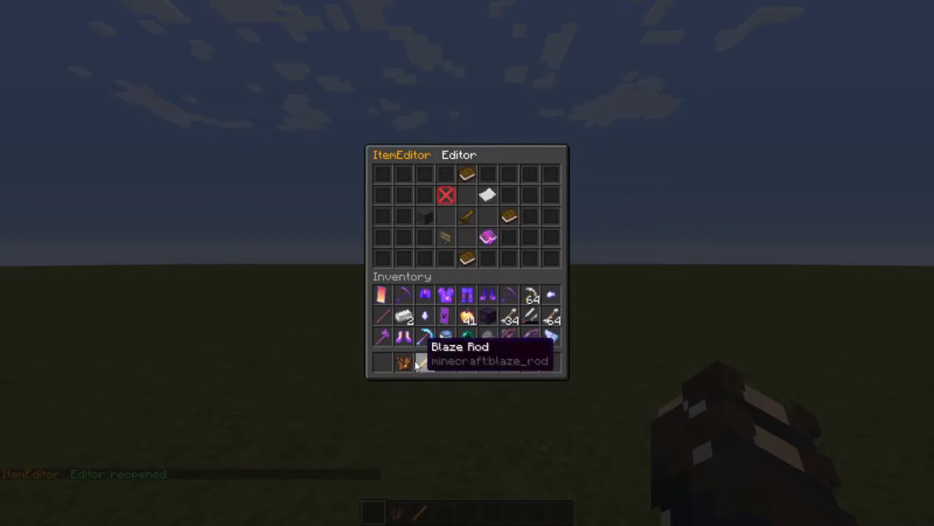
left_click(464, 218)
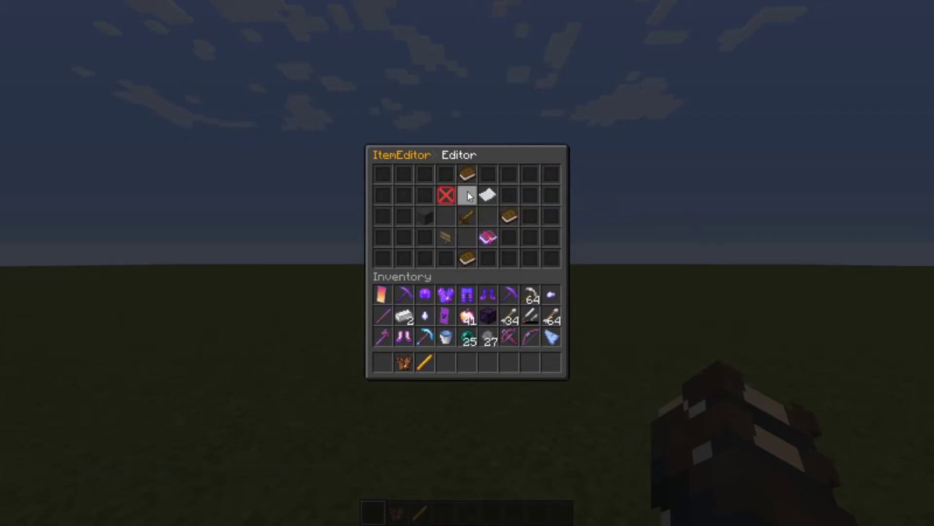
left_click(467, 174)
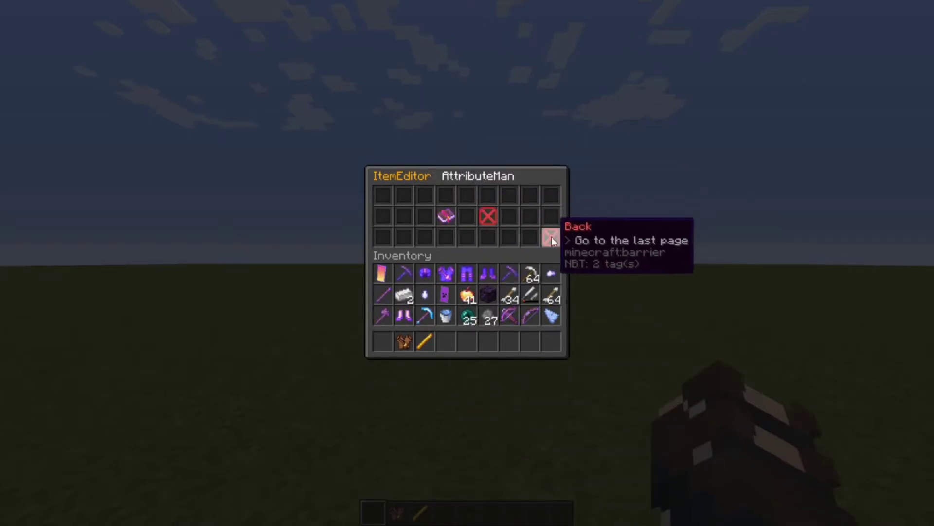
Step: Start adding a new attribute modifier to the sword
left_click(444, 218)
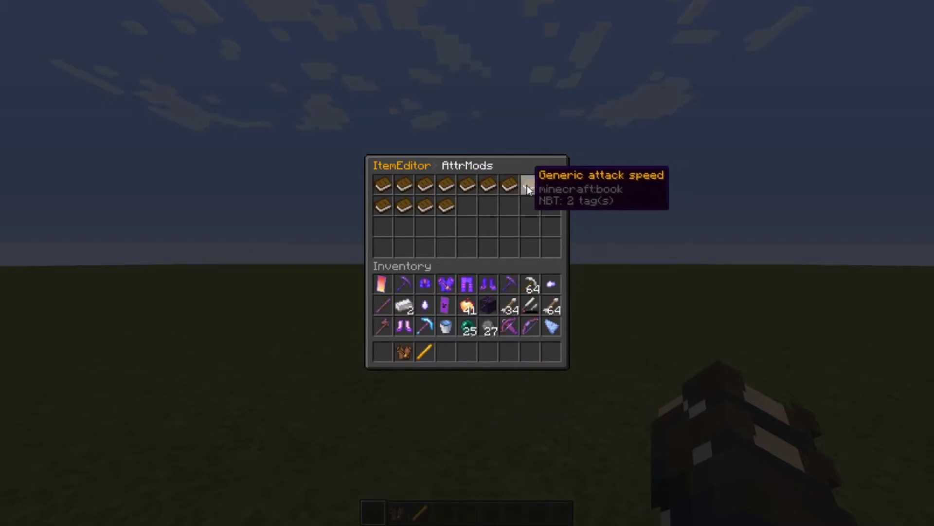
Step: Give the sword a +10 Generic attack damage modifier in the hand slot using add_number
left_click(487, 183)
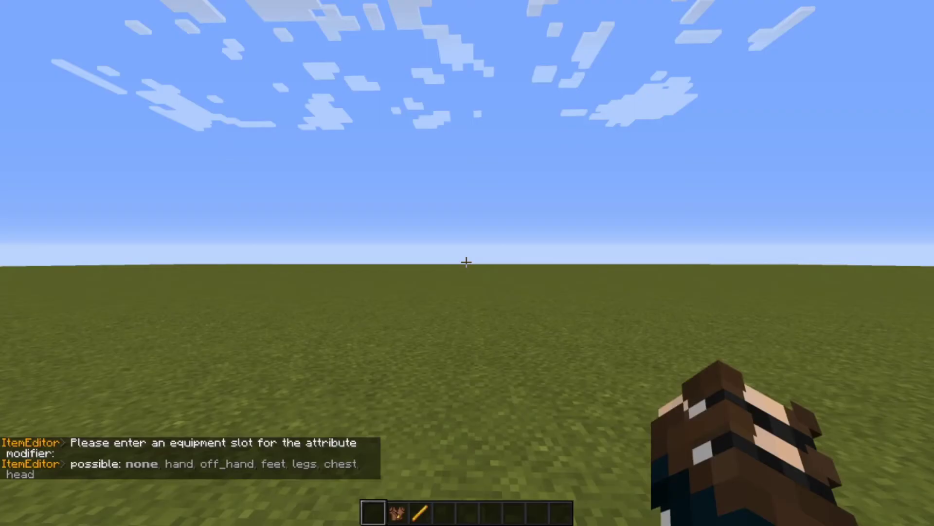
type("thand")
key("Return")
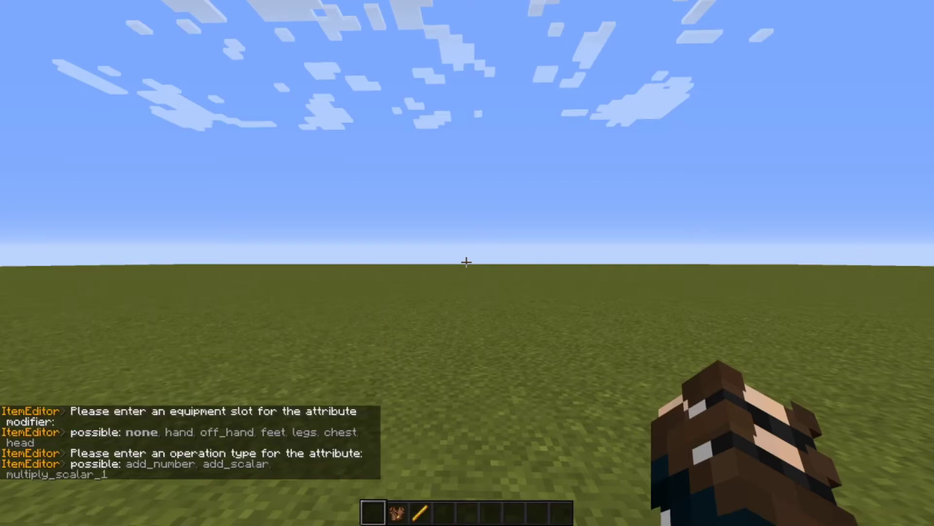
key("t")
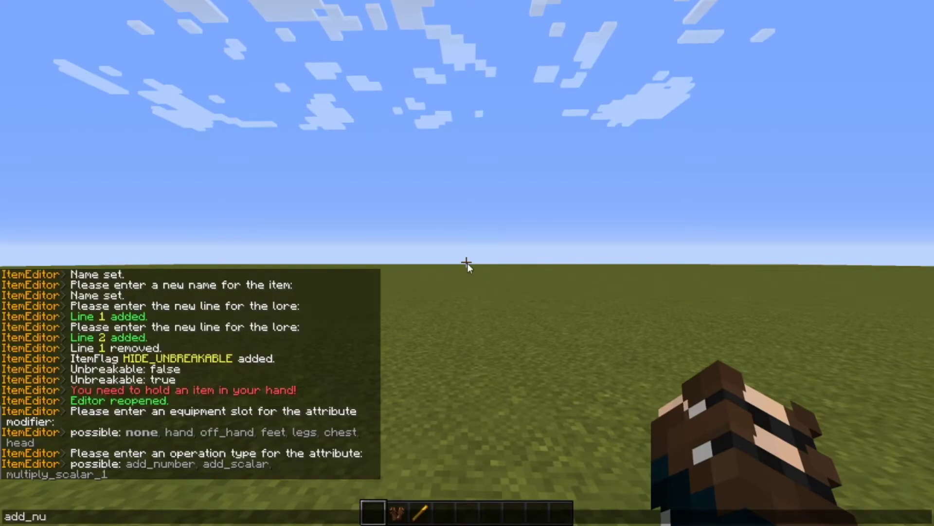
key("Return")
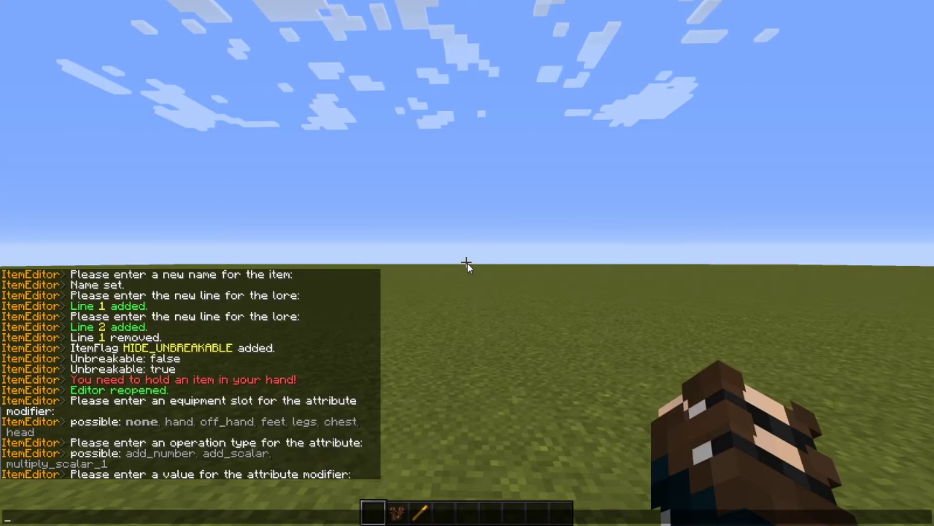
type("10")
key("Return")
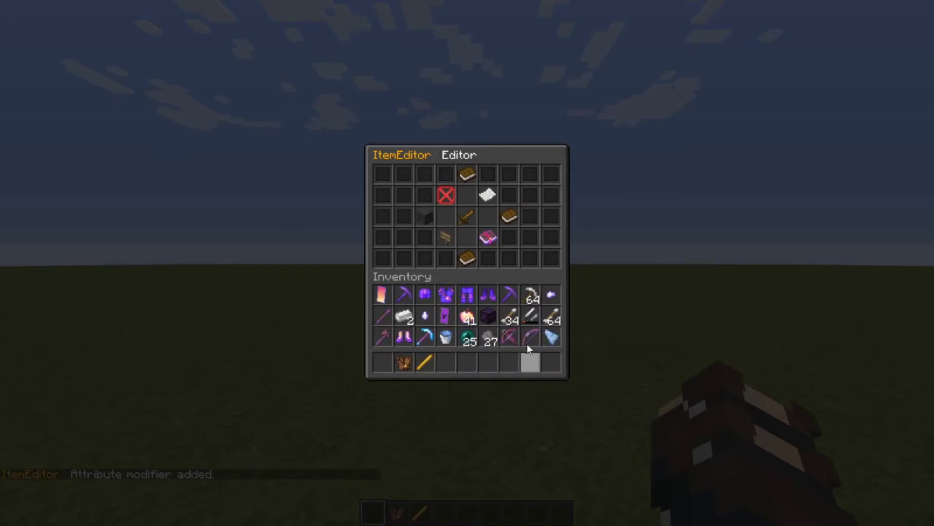
left_click(467, 194)
Step: Add a Generic attack speed modifier of -2.4 (hand, add_number) and create the wooden sword
left_click(536, 204)
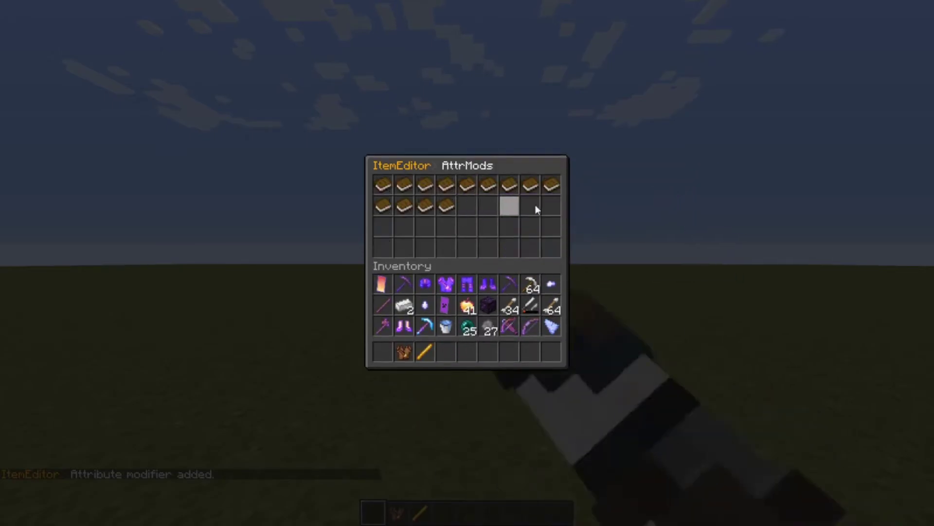
left_click(529, 184)
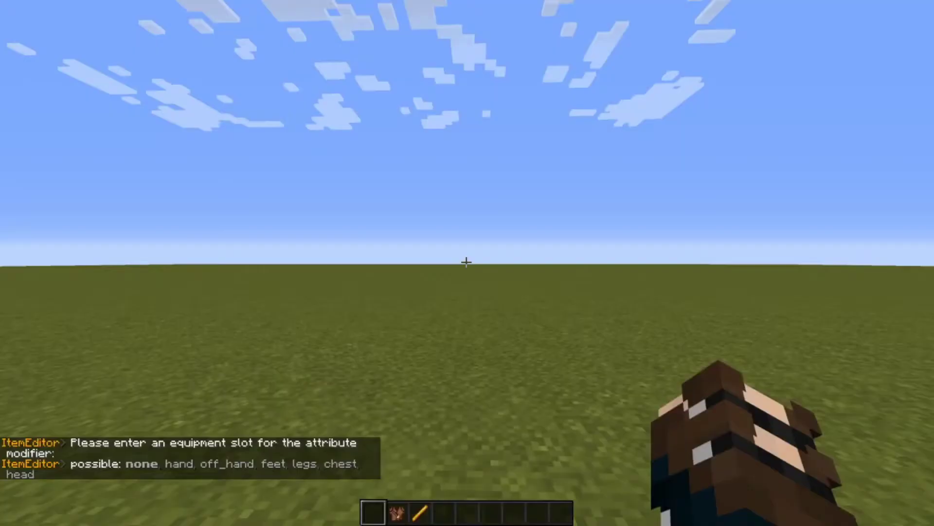
type("thand")
key("Return")
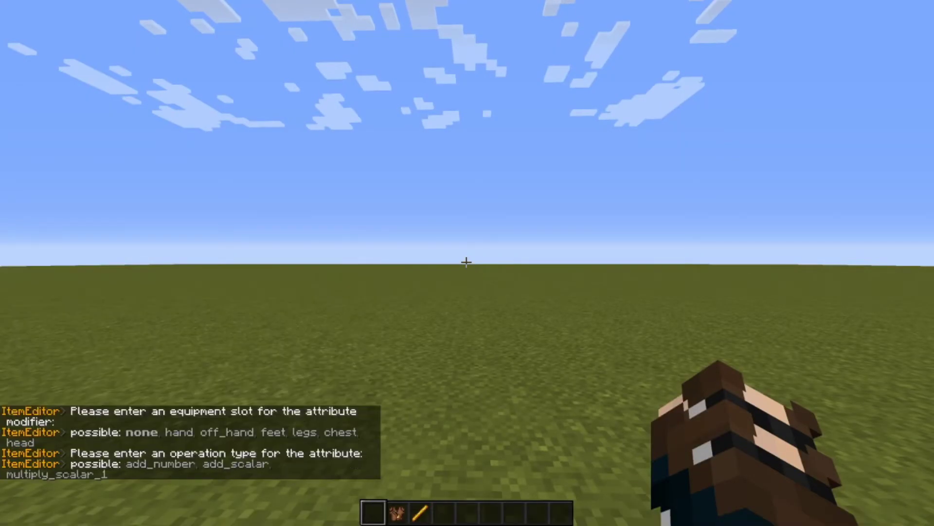
type("tad")
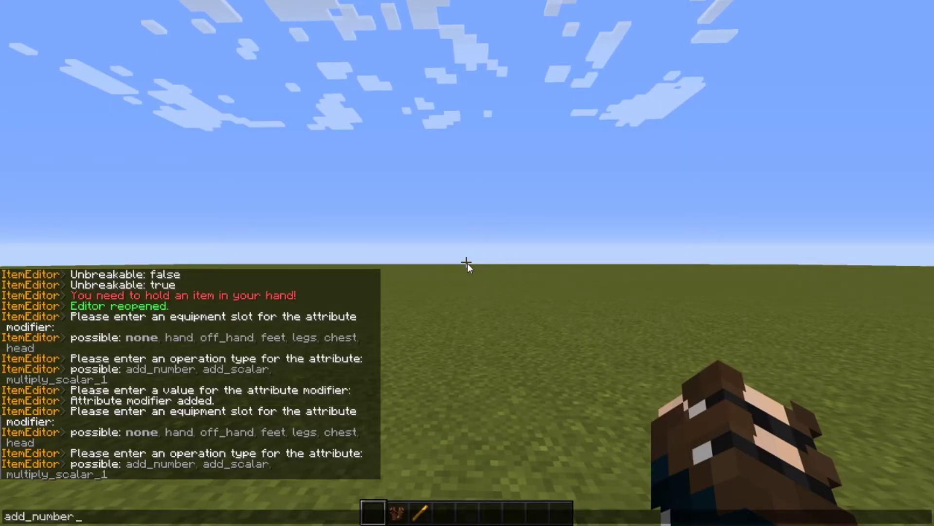
type("d_number")
key("Return")
key("t")
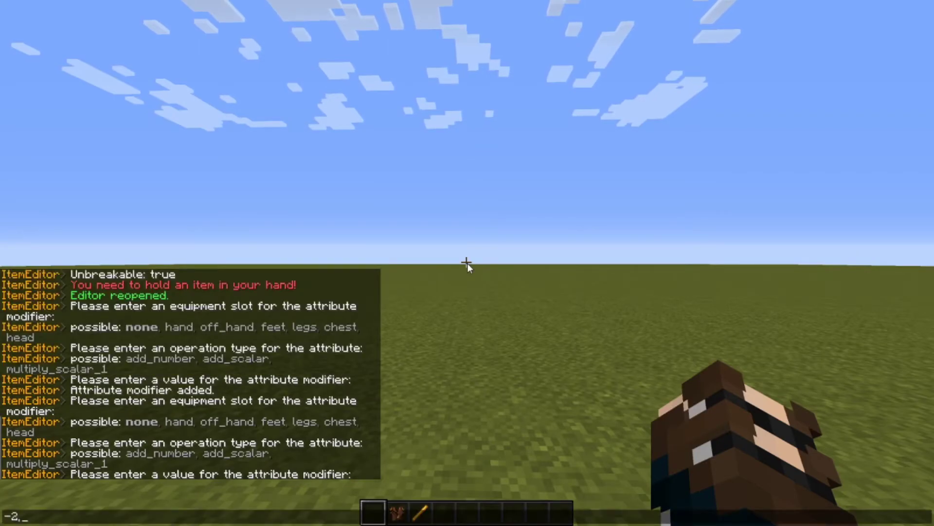
type("-2.4")
key("Return")
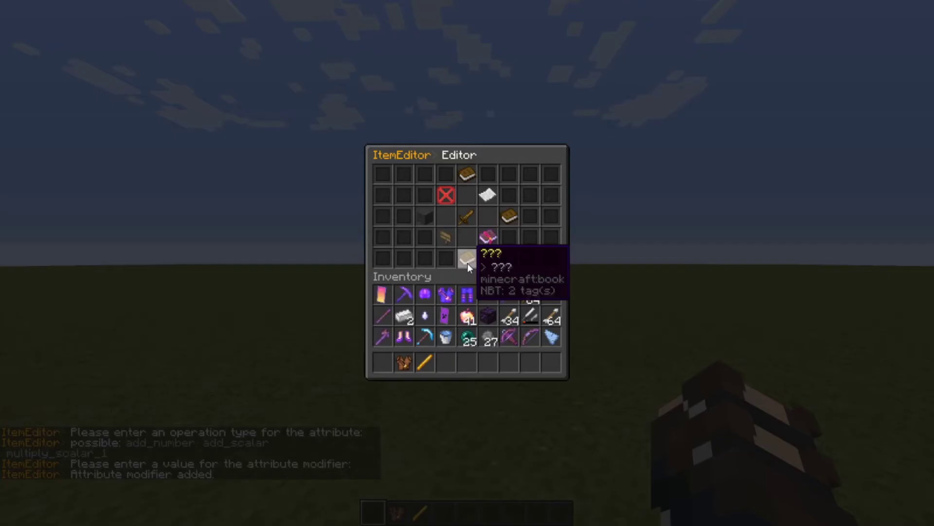
left_click(469, 226)
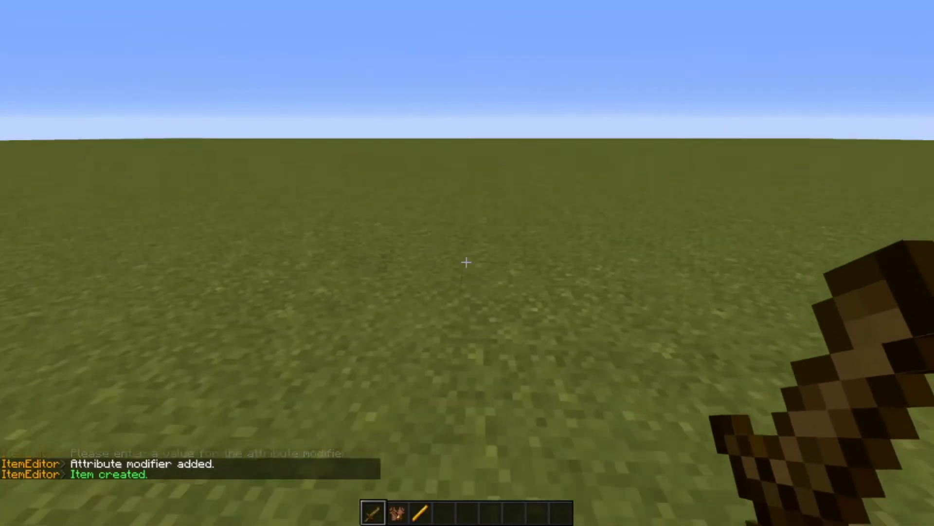
Step: Check the sword's inventory tooltip showing +10 Attack Damage and -2.4 Attack Speed
key("e")
mouse_move(371, 324)
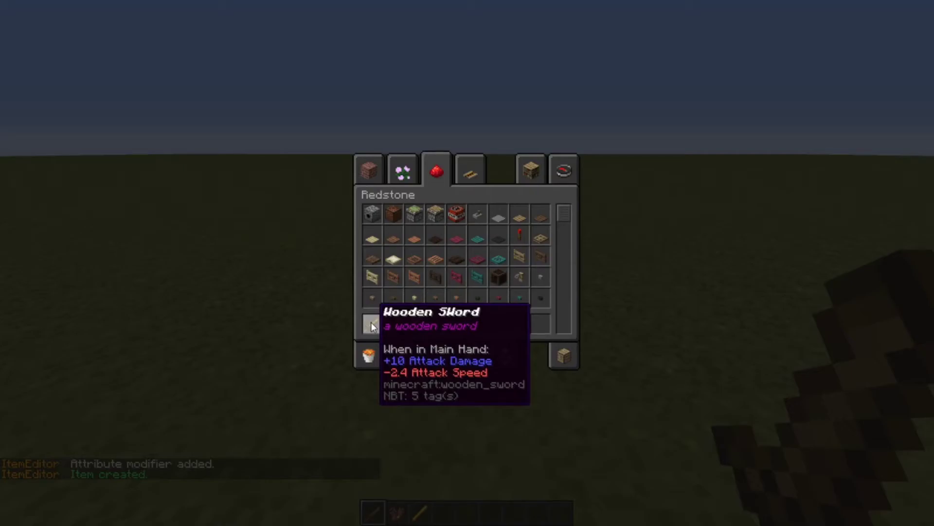
key("e")
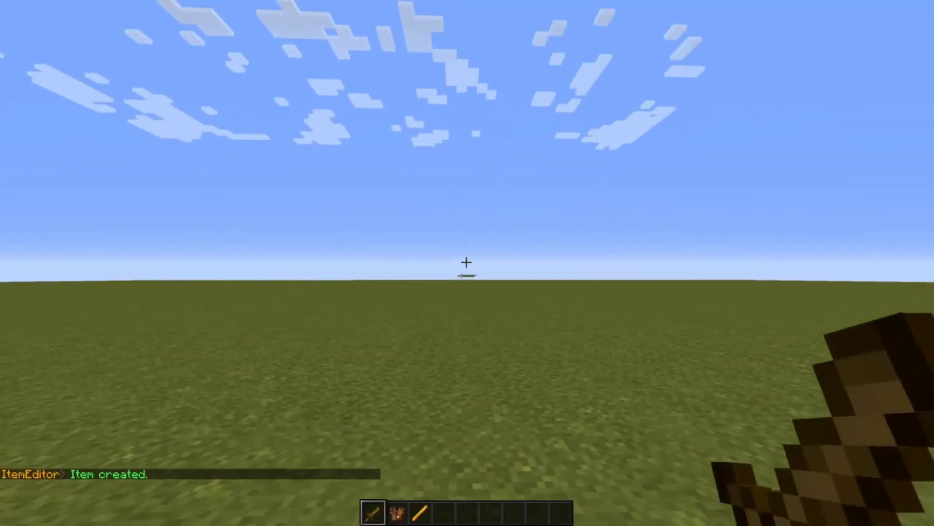
Step: Reopen the sword with /ie reopen, browse its attribute modifiers, then close the editor
key("slash")
type("ie r")
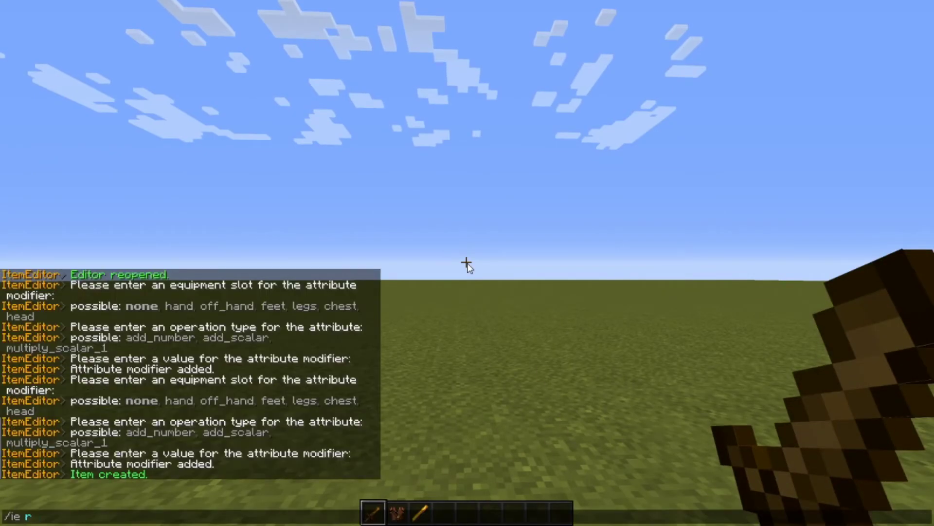
key("Return")
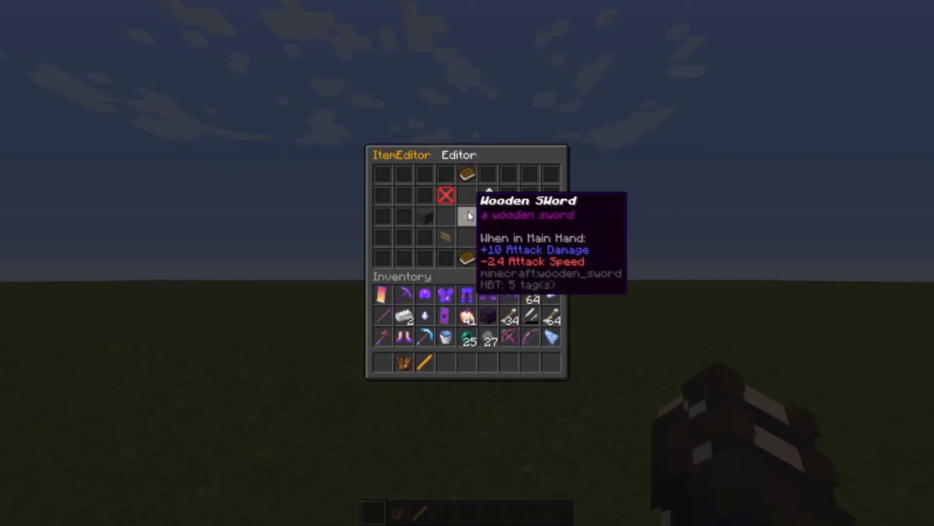
left_click(447, 223)
left_click(448, 224)
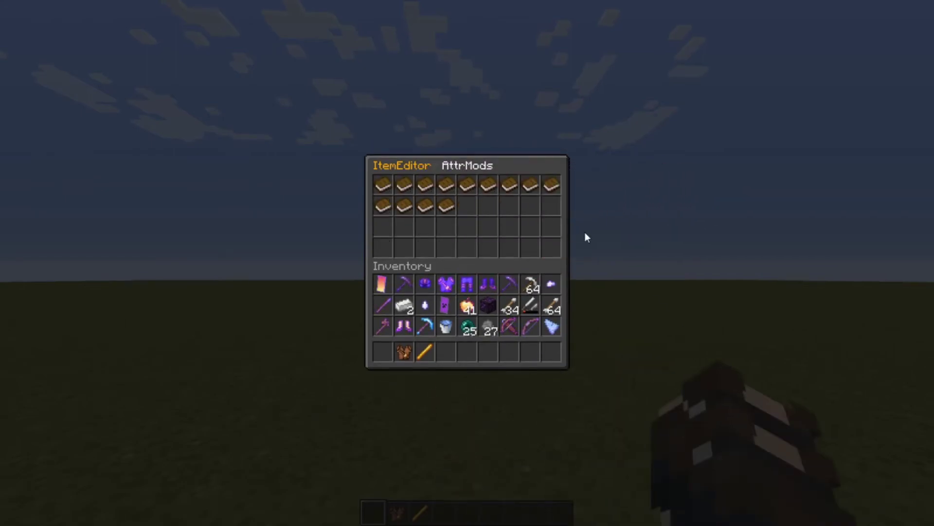
key("Escape")
type("/ie reopen")
key("Return")
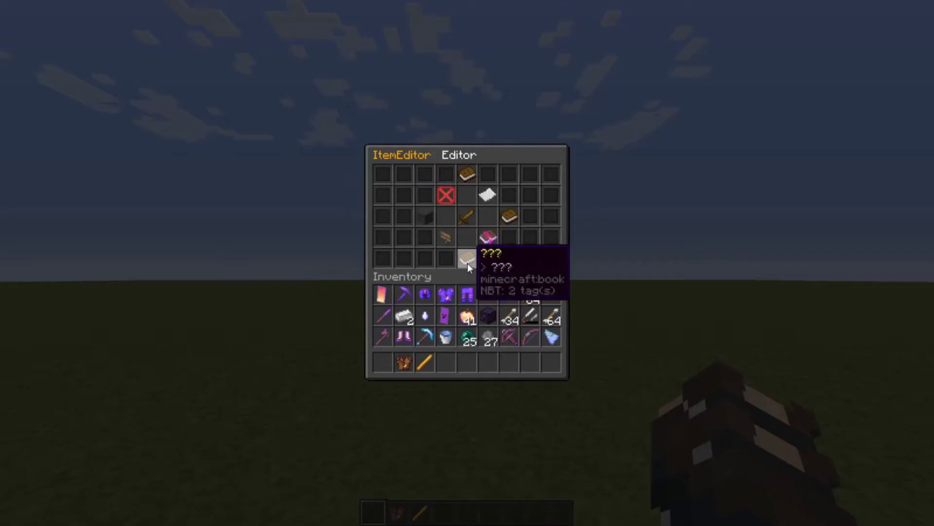
key("Escape")
Step: Cycle through the hotbar to hold the leather tunic and open chat
key("3")
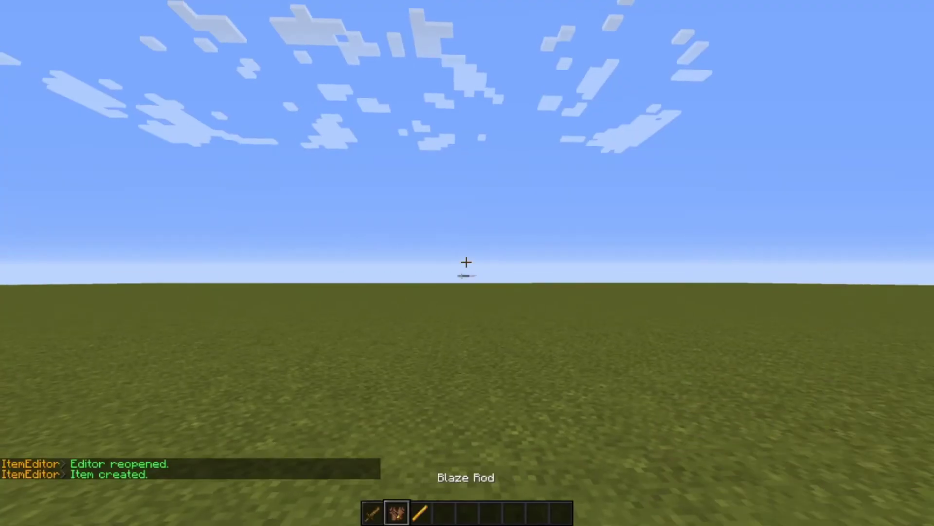
key("1")
key("2")
key("slash")
Step: Open the tunic with /ie edit and raise the blue value of its armor dye colour
type("ie edit")
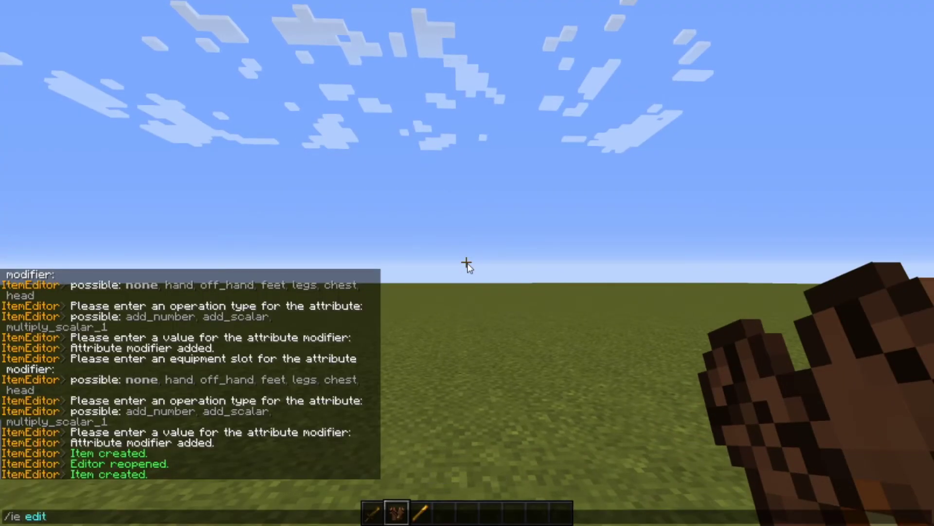
key("Return")
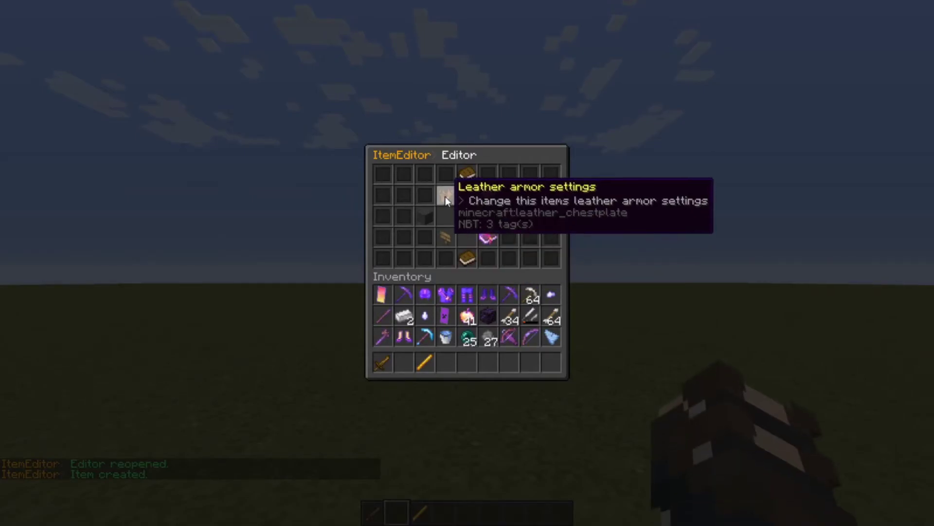
left_click(445, 197)
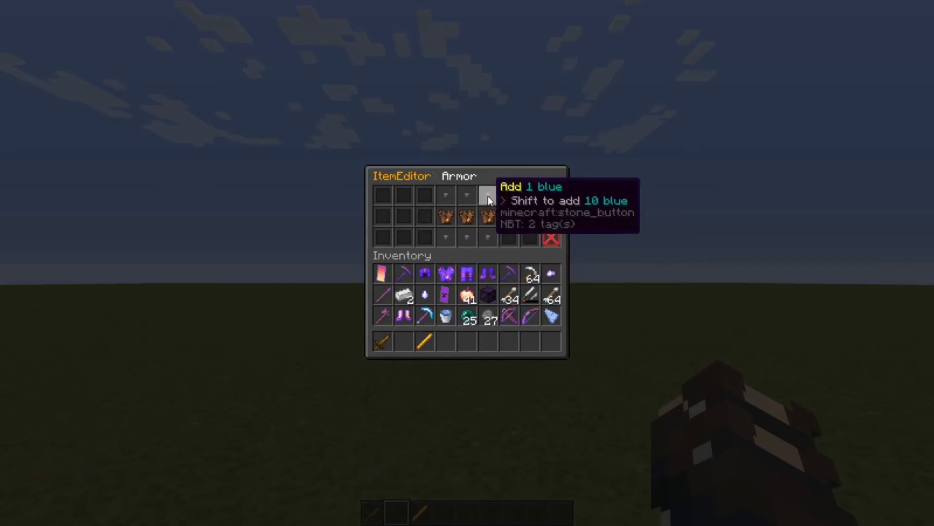
left_click(488, 196)
left_click(489, 194)
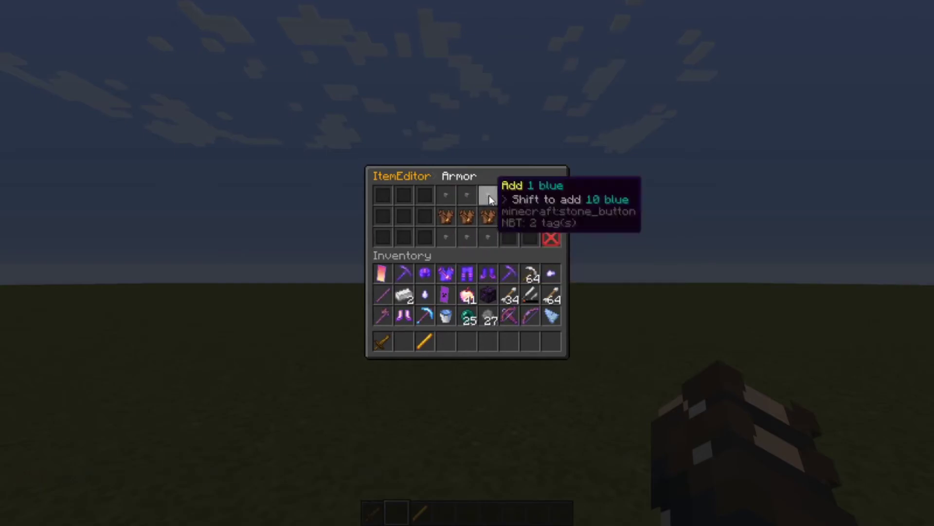
left_click(490, 196)
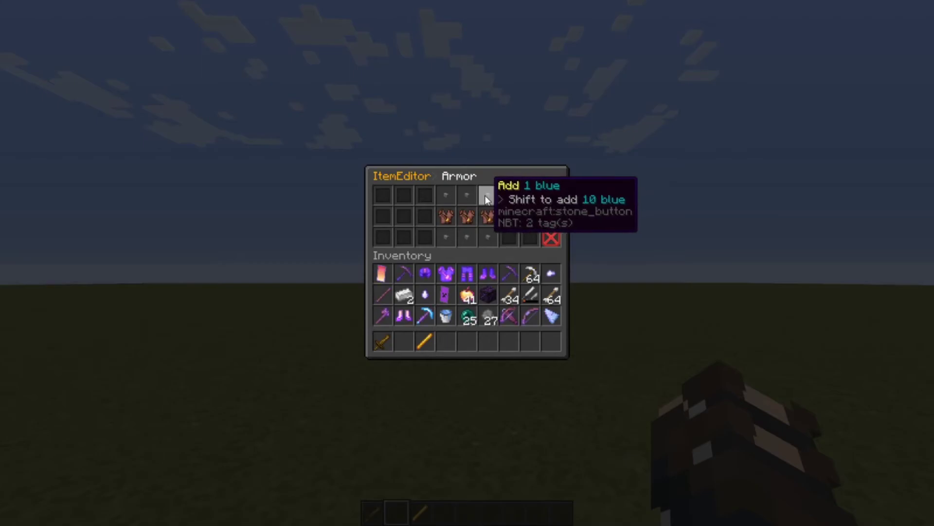
left_click(487, 195)
left_click(488, 196)
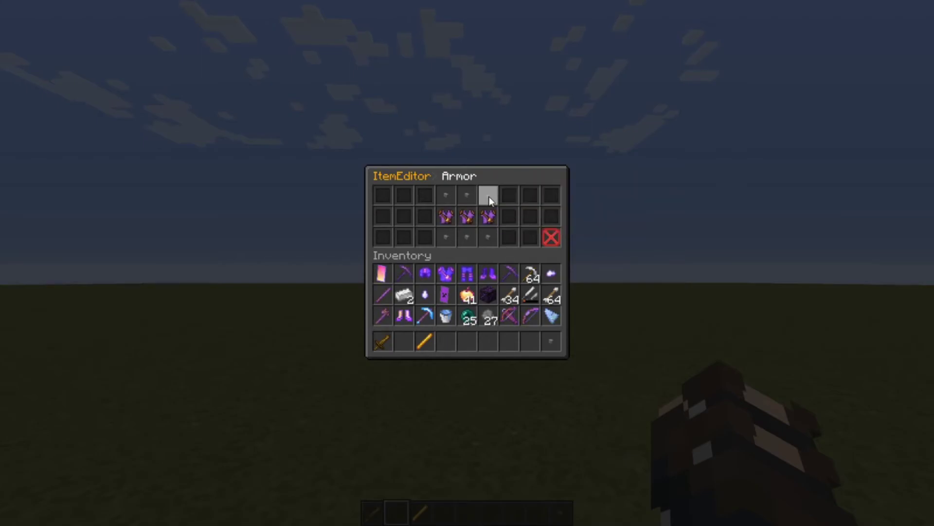
left_click(468, 194)
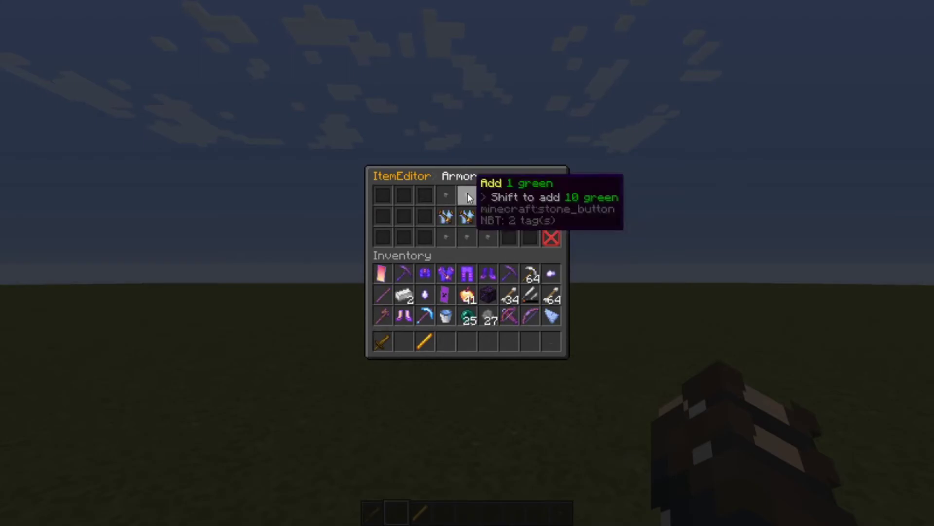
Step: Fine-tune green and red to reach cyan 100/251/246, then return to the main editor menu
left_click(467, 192)
left_click(447, 237)
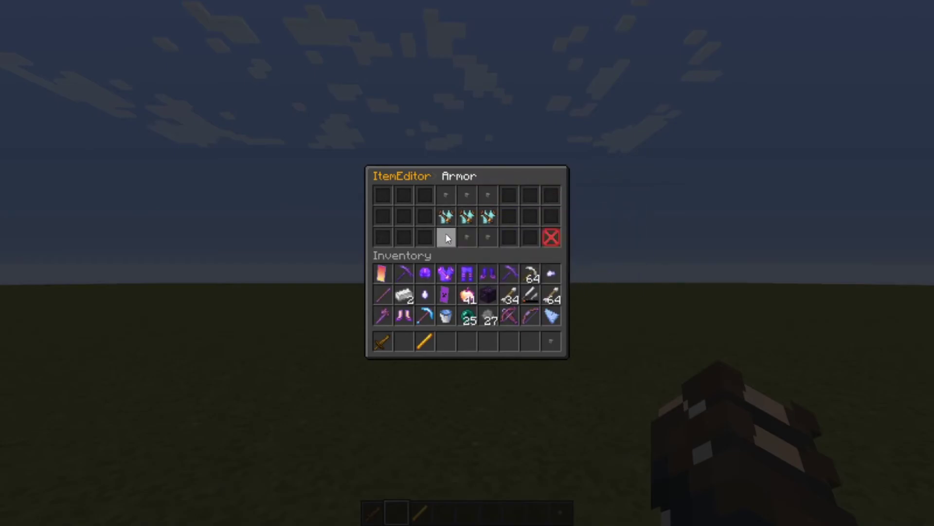
left_click(450, 235)
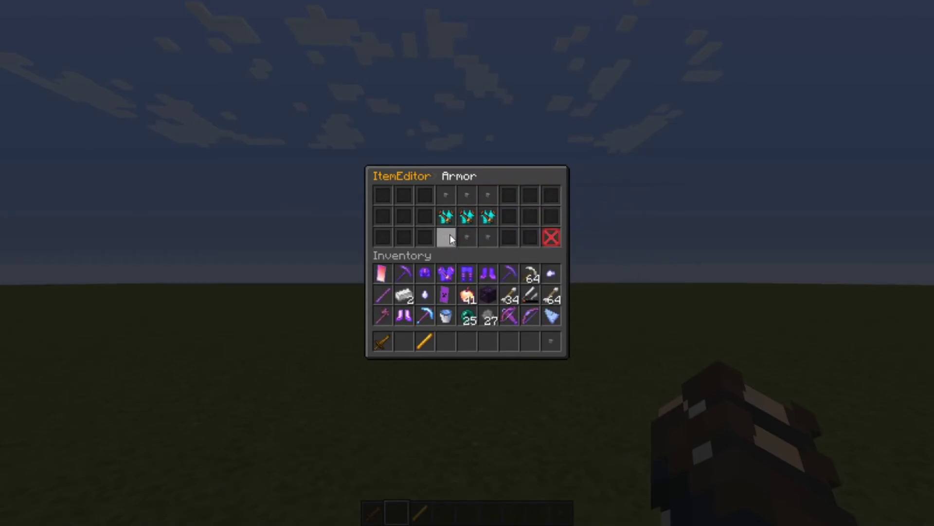
left_click(446, 197)
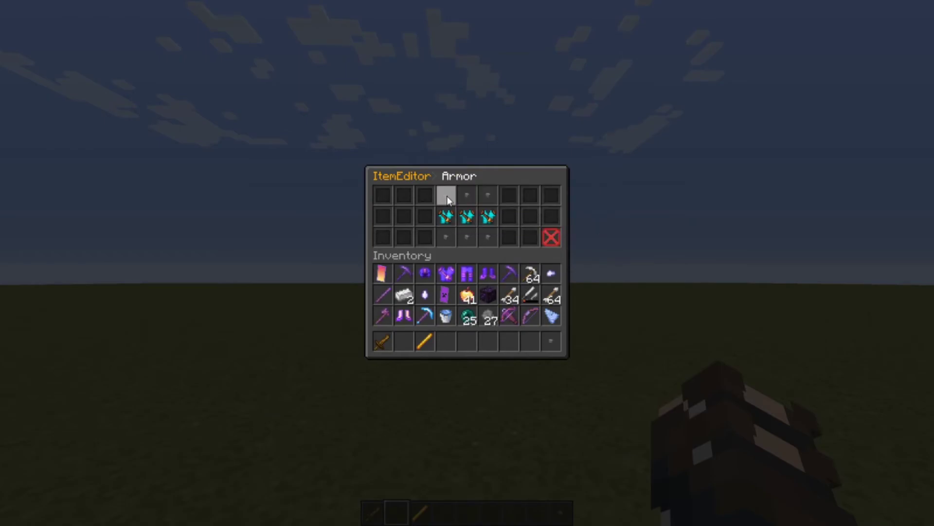
left_click(490, 197)
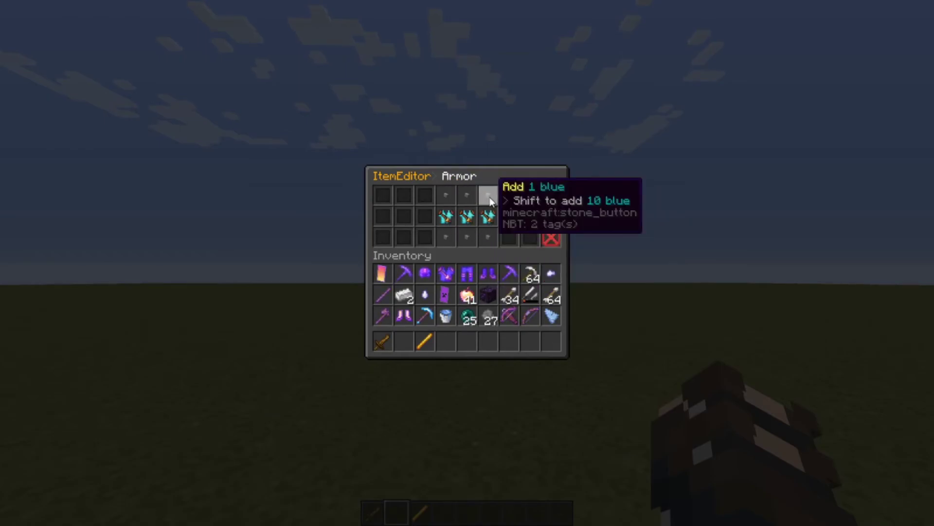
left_click(469, 198)
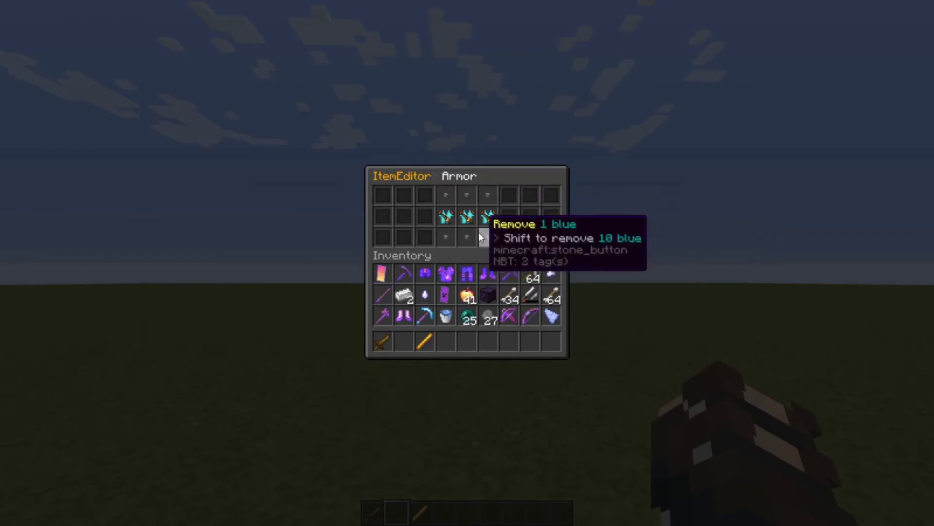
left_click(554, 238)
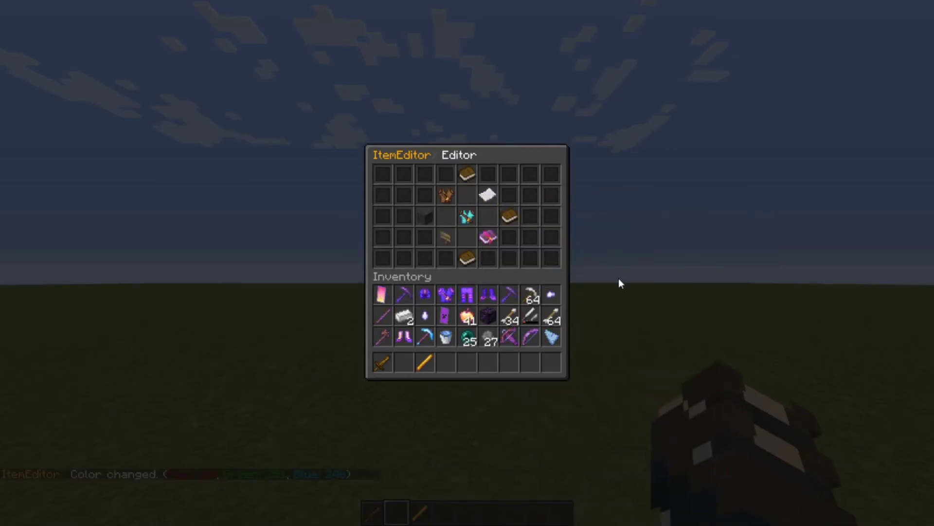
Step: Create the cyan tunic, put it on, and view it in third person with F5
key("Escape")
key("e")
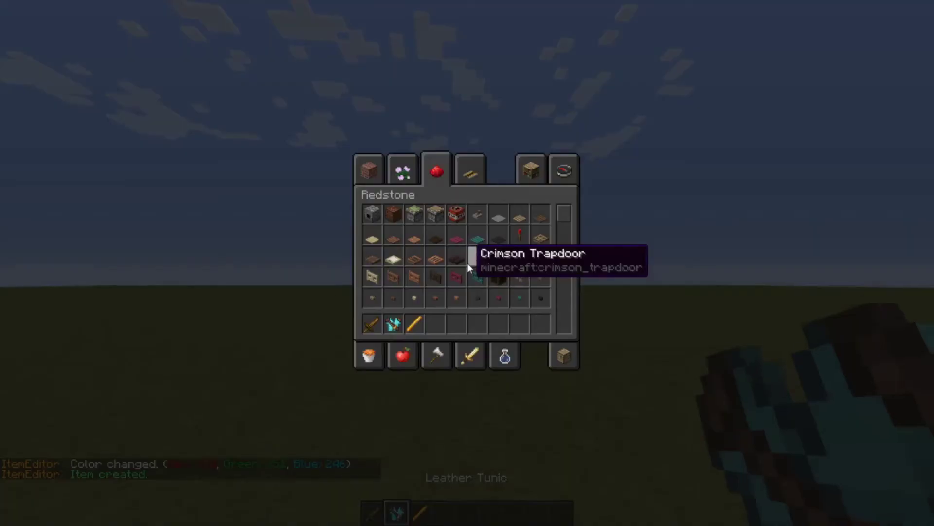
left_click(564, 357)
left_click(394, 324, "shift")
key("e")
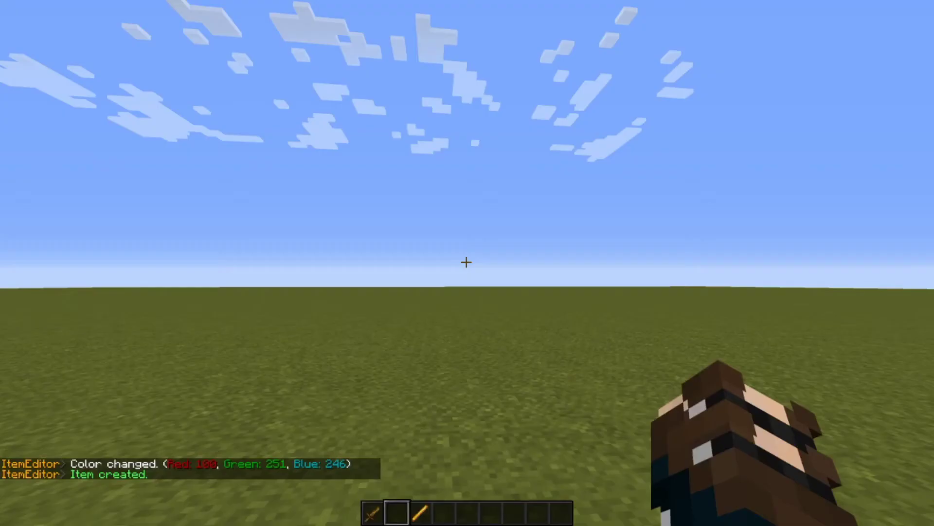
key("F5")
key("F5")
key("F5")
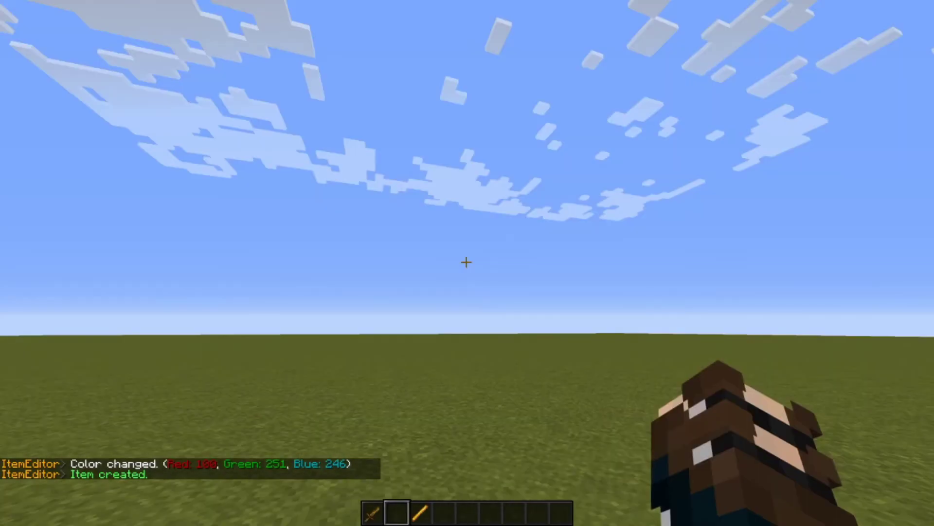
Step: Move the tunic back into the hotbar and destroy the blaze rod
key("e")
left_click(425, 232, "shift")
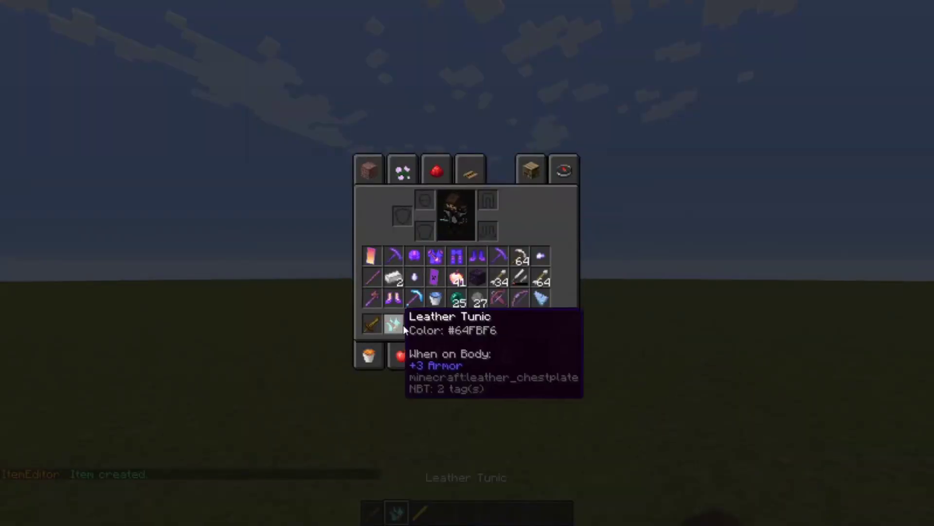
left_click(414, 324)
left_click(559, 333)
Step: Reopen the tunic with /ie edit and add a Generic armor modifier: chest, add_number, 10
type("e")
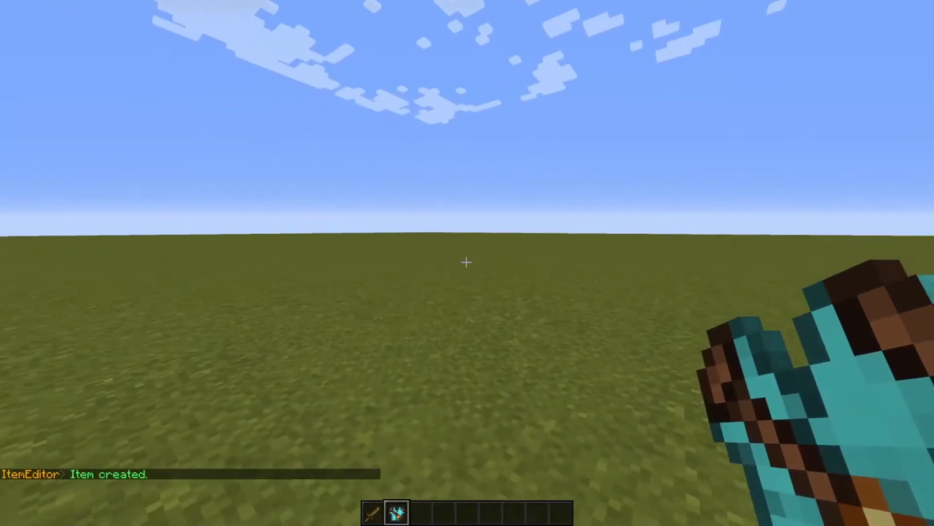
type("/ie edit")
key("Return")
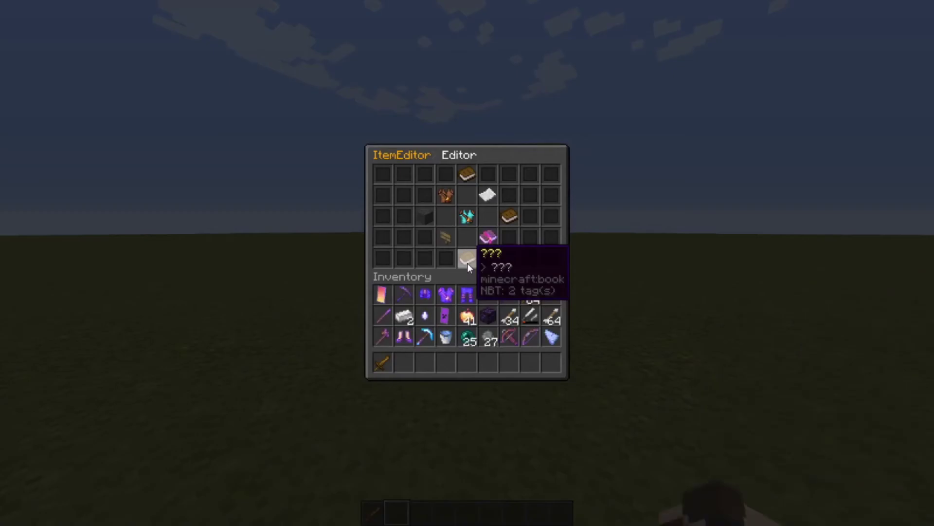
left_click(468, 176)
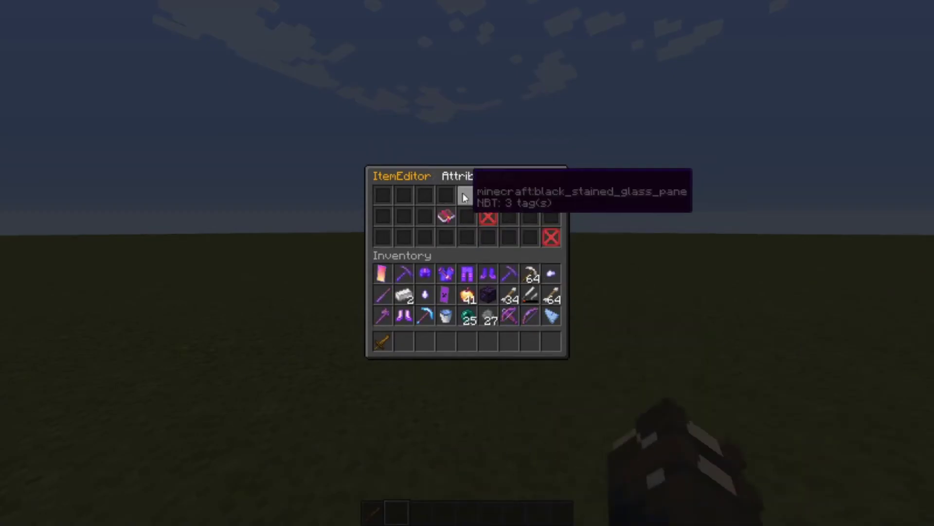
left_click(446, 211)
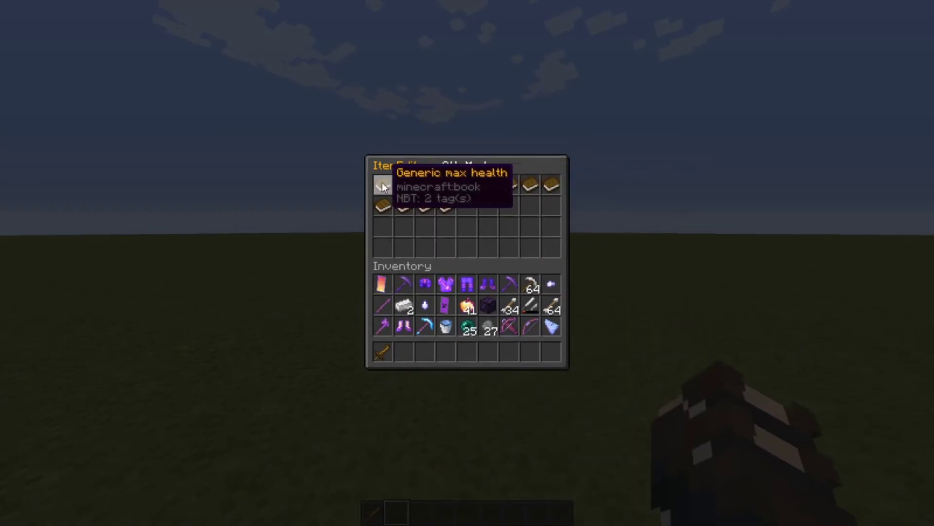
left_click(551, 186)
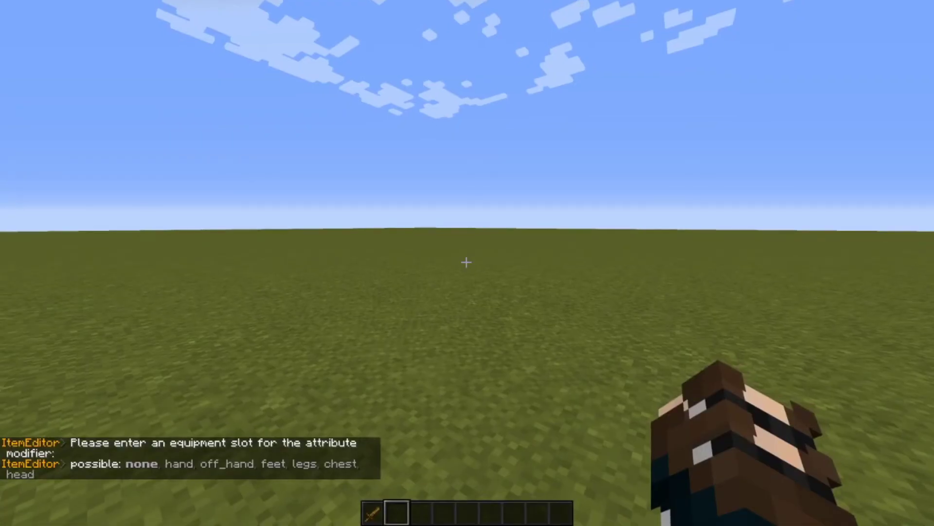
type("tc")
key("Return")
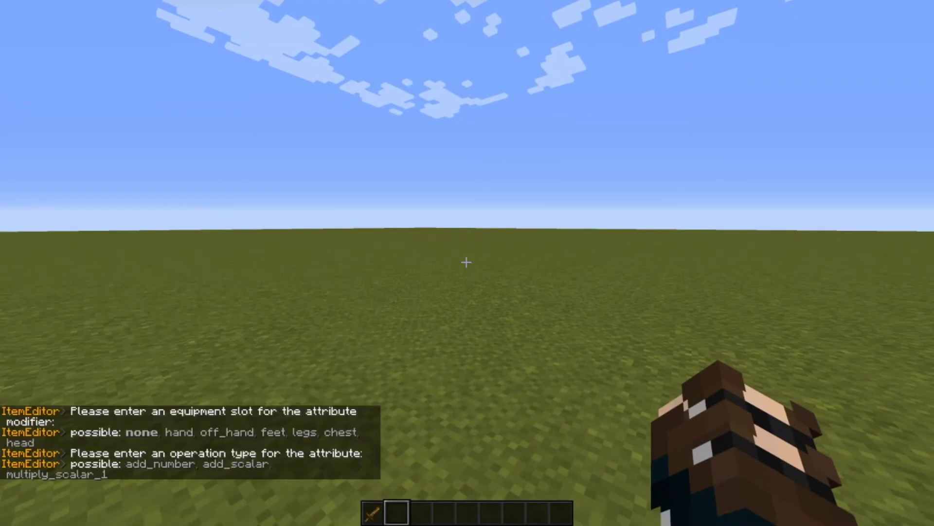
key("t")
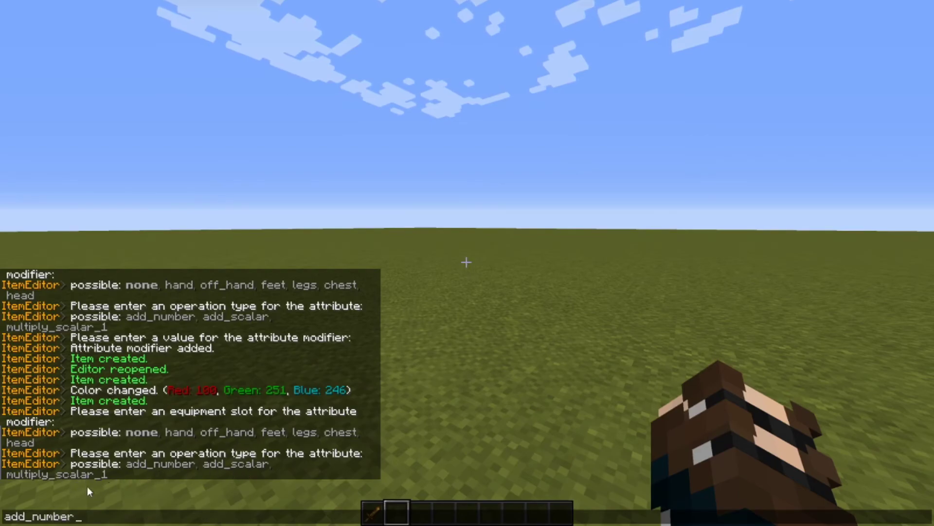
type("add_number")
key("Return")
key("t")
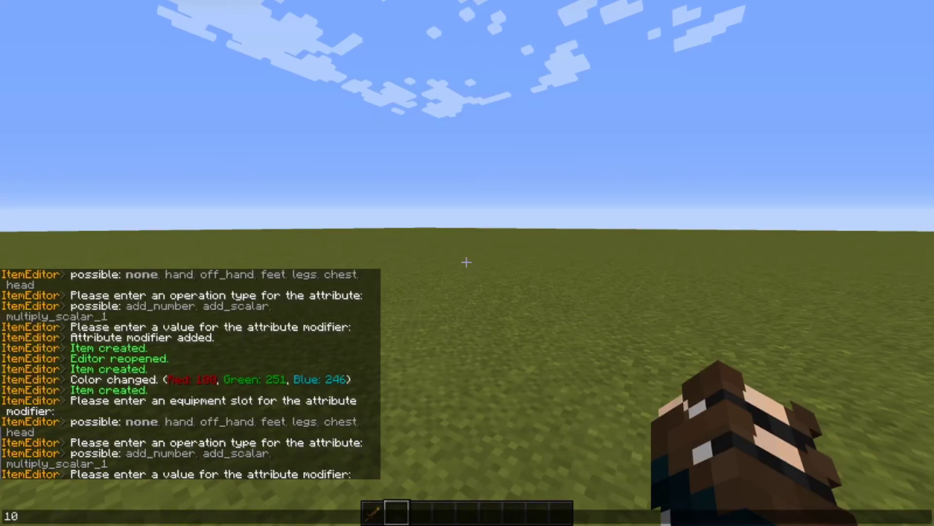
type("10")
key("Return")
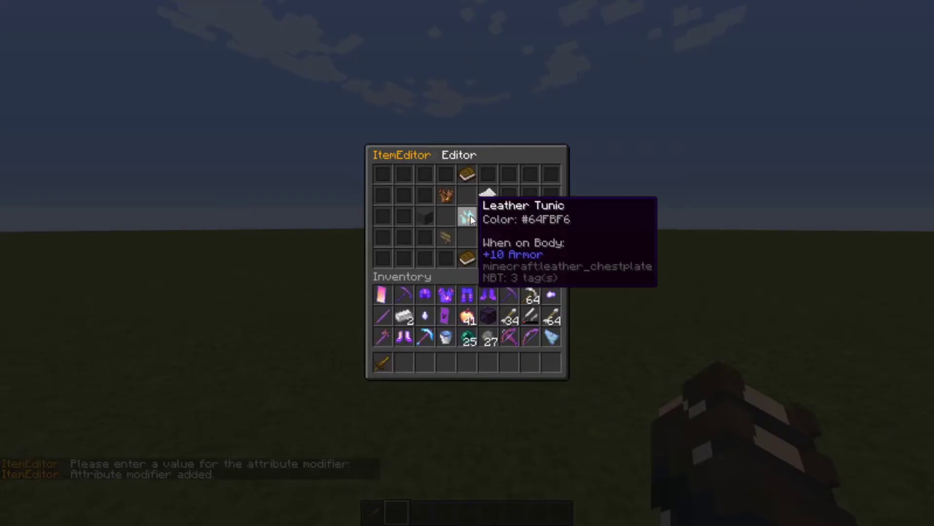
Step: Add a Generic max health modifier of 20 (chest, add_number) and take out the finished tunic
left_click(470, 176)
left_click(382, 183)
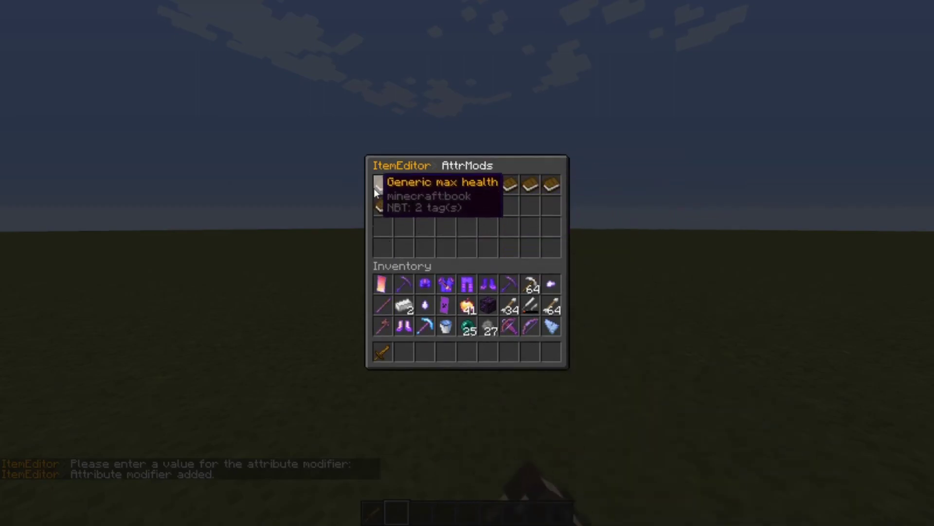
left_click(380, 185)
type("tchest")
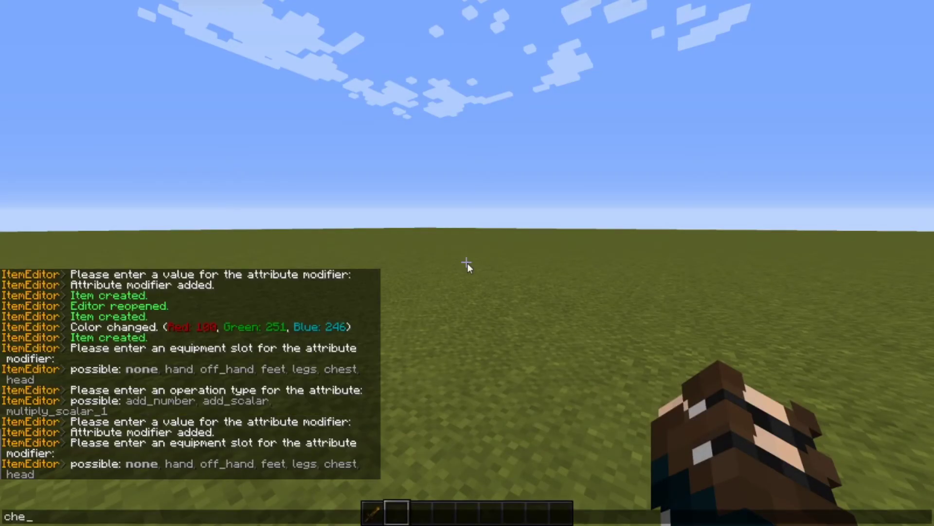
key("Return")
key("t")
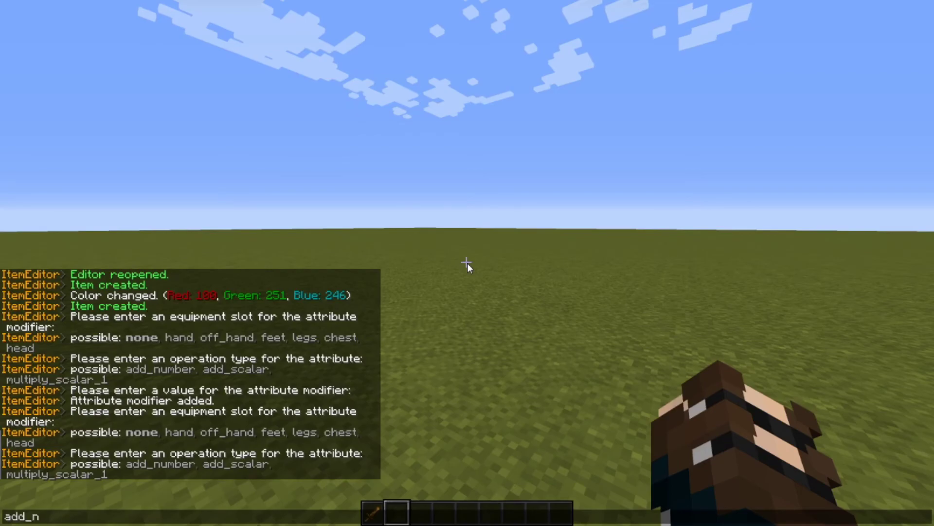
type("add_number")
key("Return")
key("t")
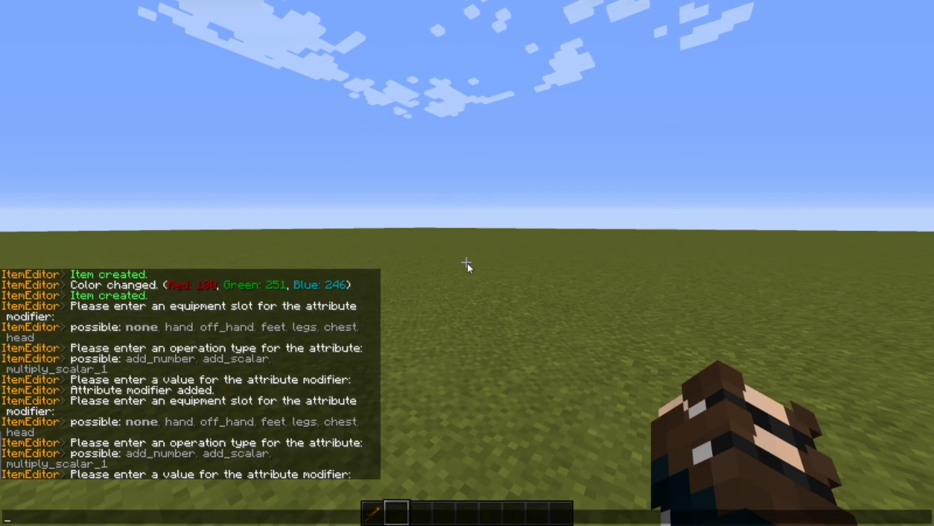
type("20")
key("Return")
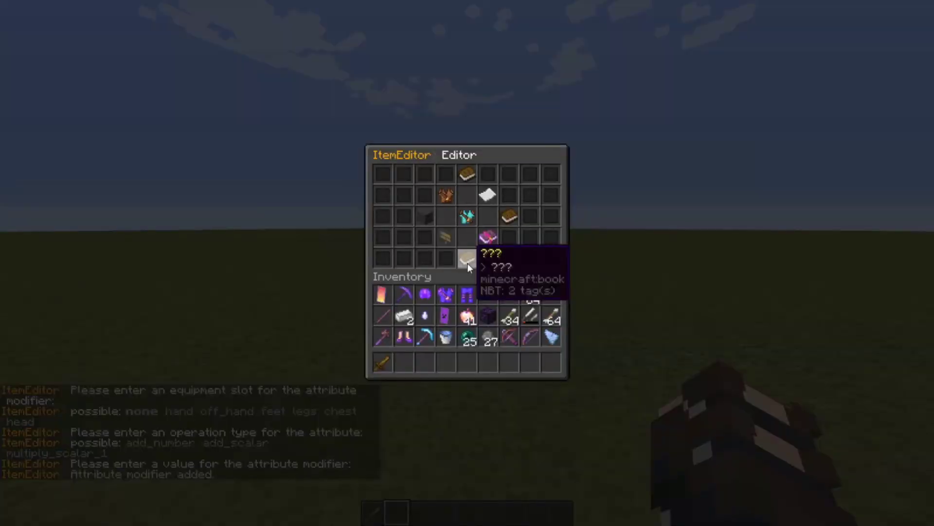
left_click(472, 218)
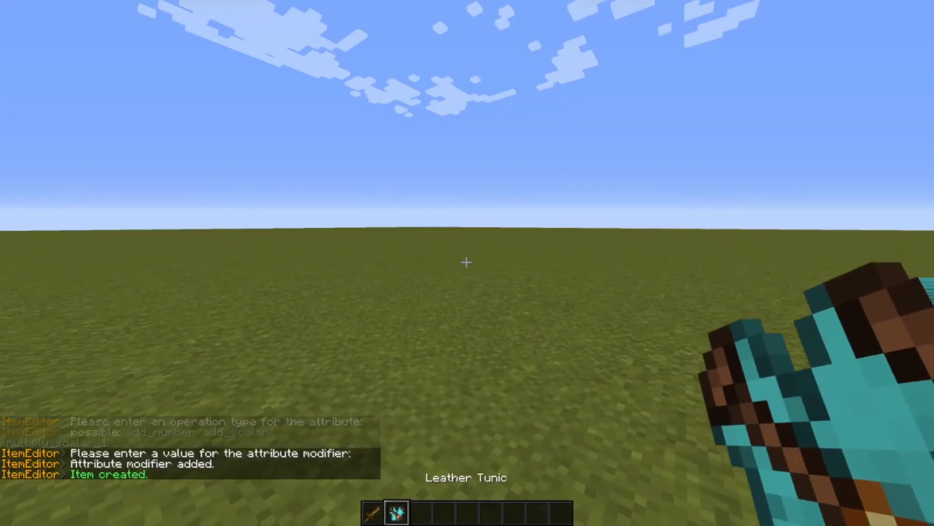
Step: Create the tunic and wear it in the chest armor slot
key("e")
left_click(551, 359)
key("e")
Step: Switch to survival mode with /gamemode survival and open the survival inventory
key("slash")
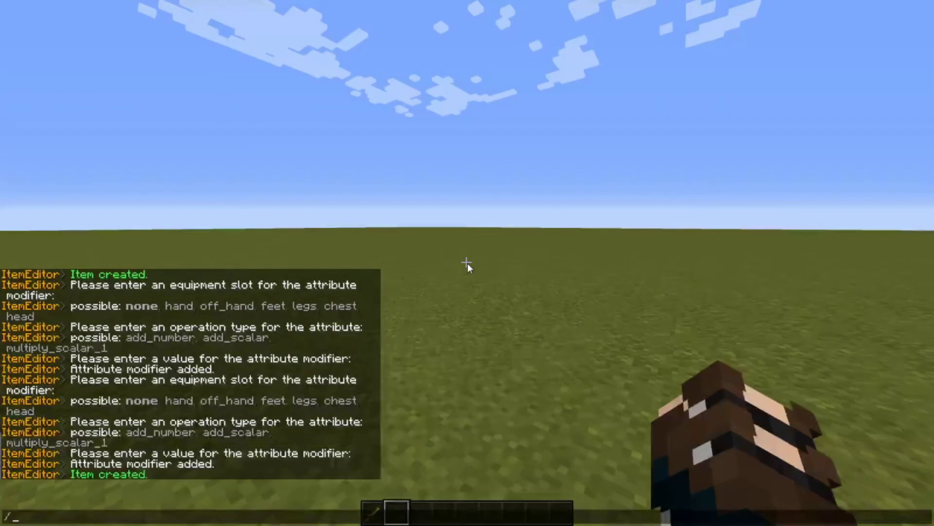
type("gamemode su")
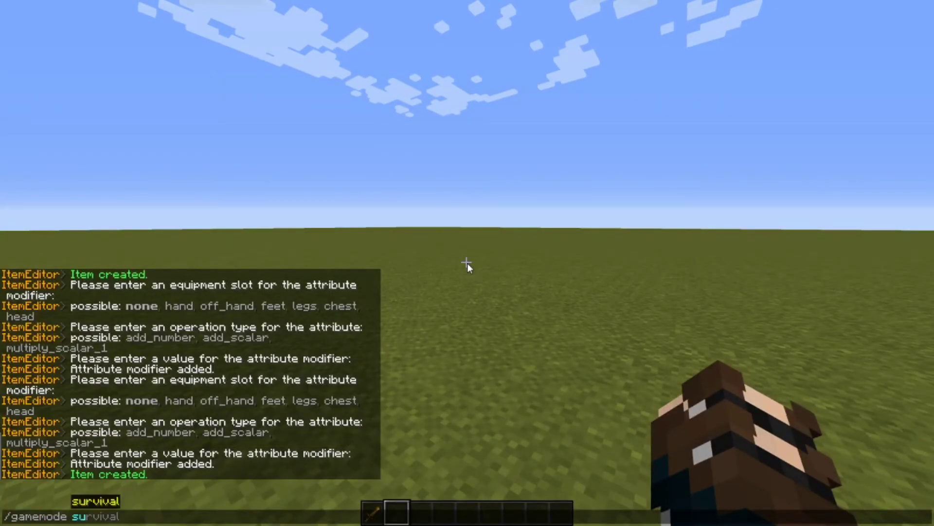
key("Tab")
key("Return")
key("e")
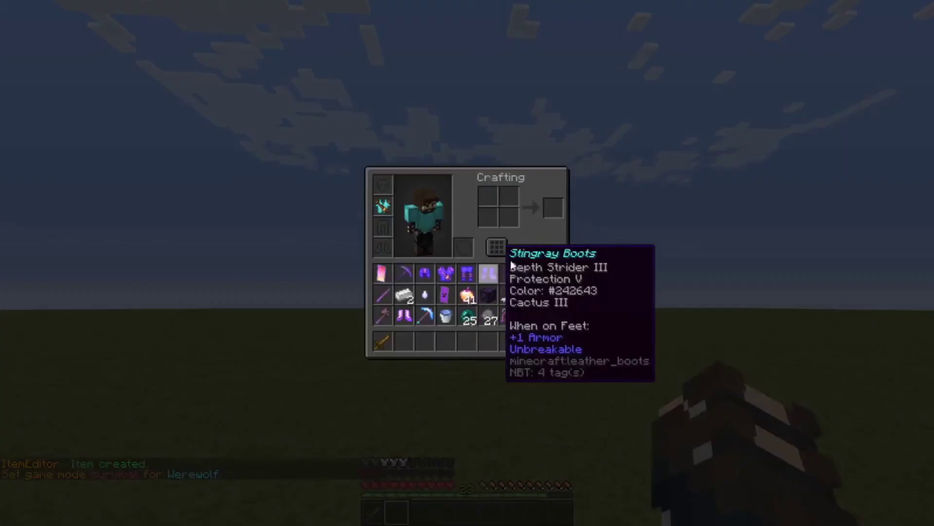